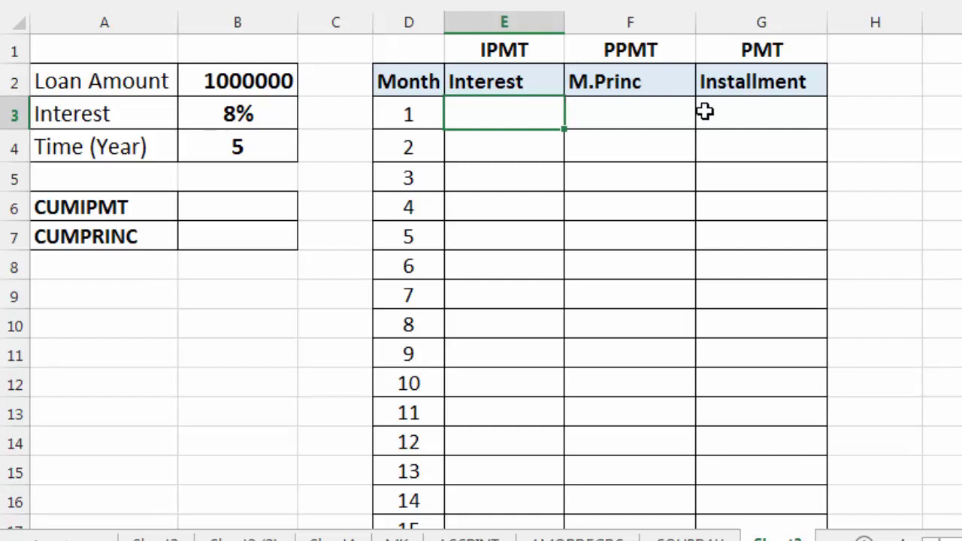
Point out the CUMIPMT total row and the Interest cells for months 1 to 6
click(134, 200)
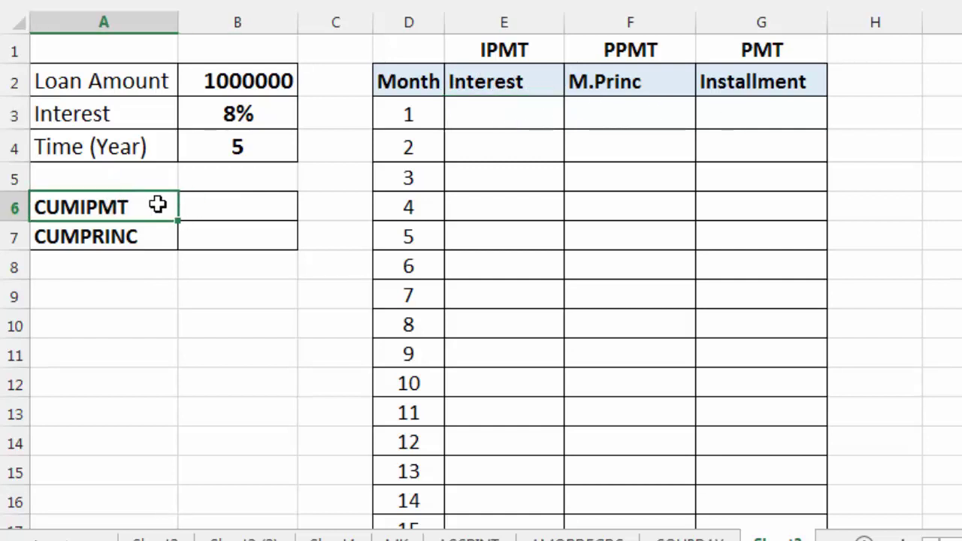
click(495, 113)
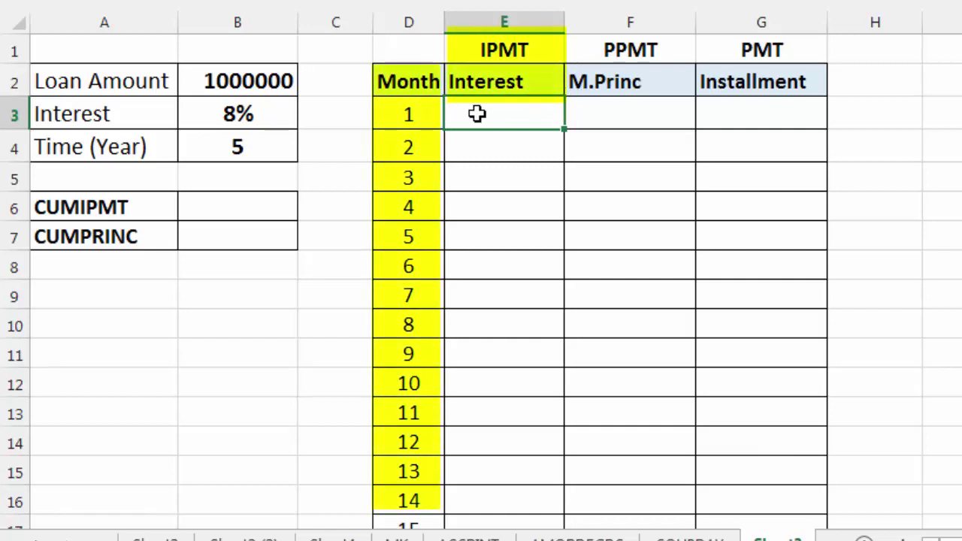
click(490, 146)
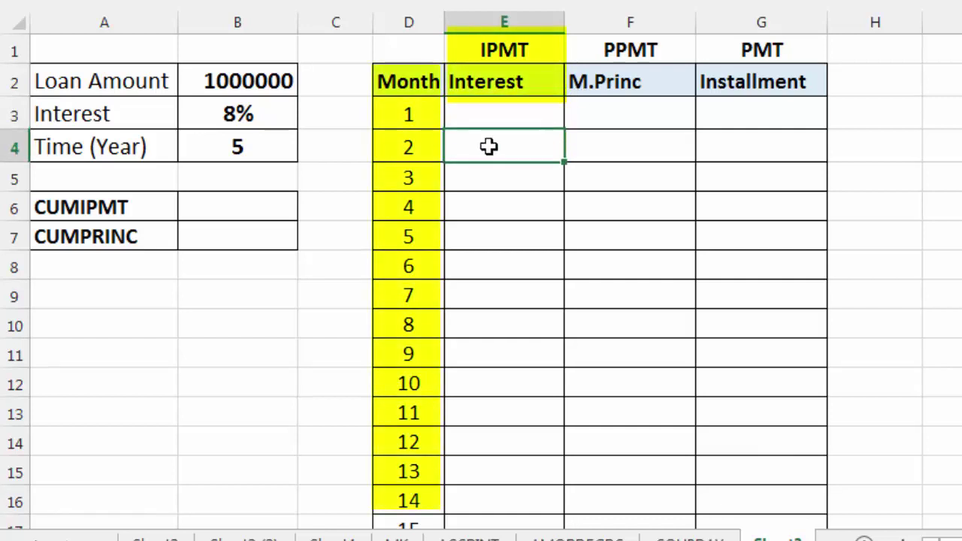
click(500, 182)
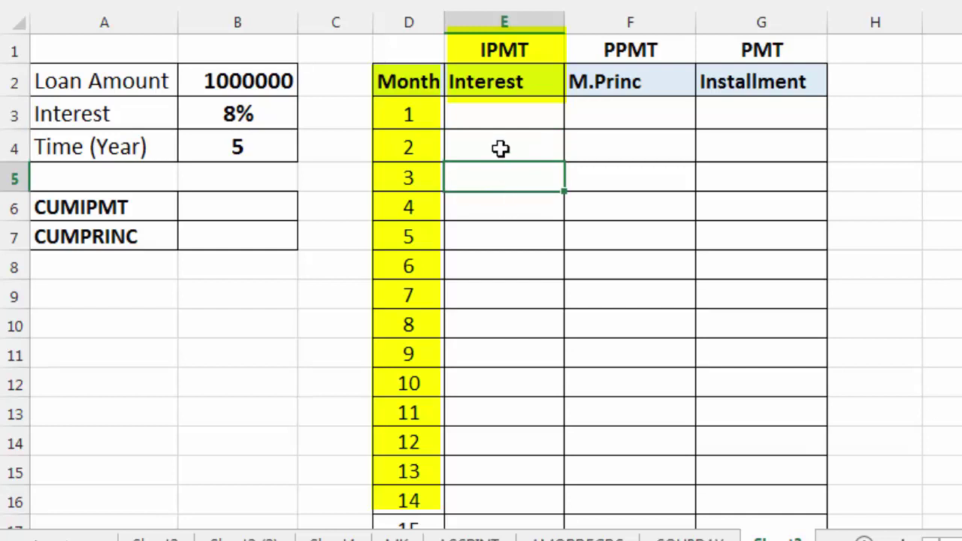
drag(500, 148, 501, 257)
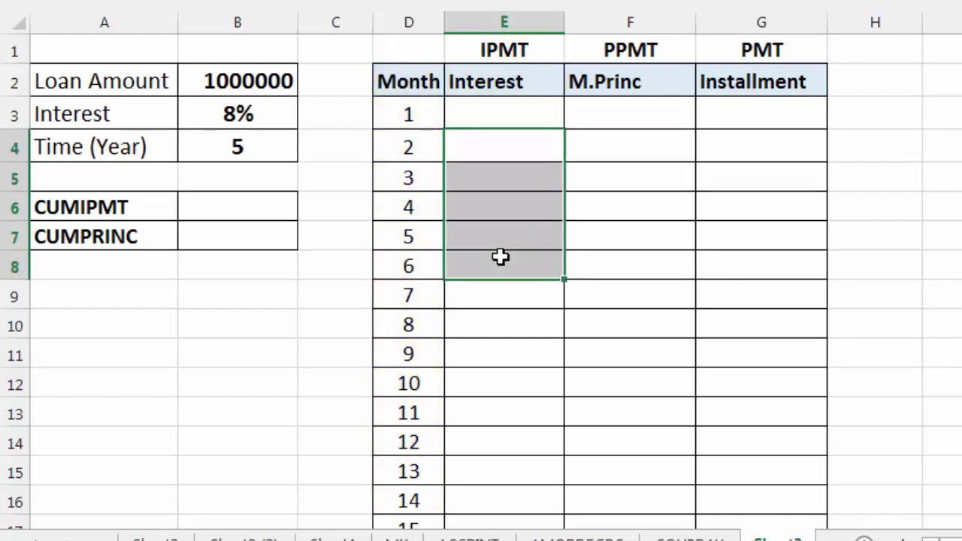
click(500, 122)
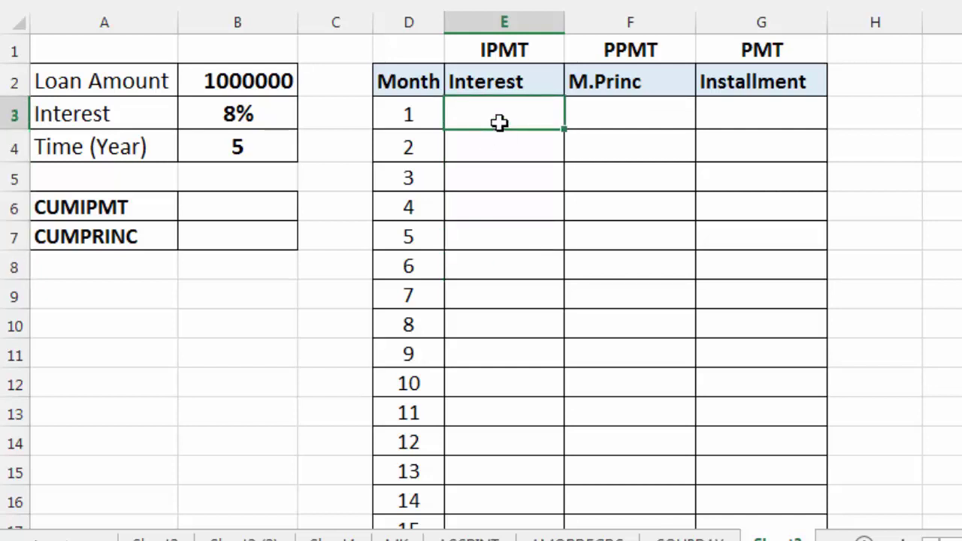
click(242, 220)
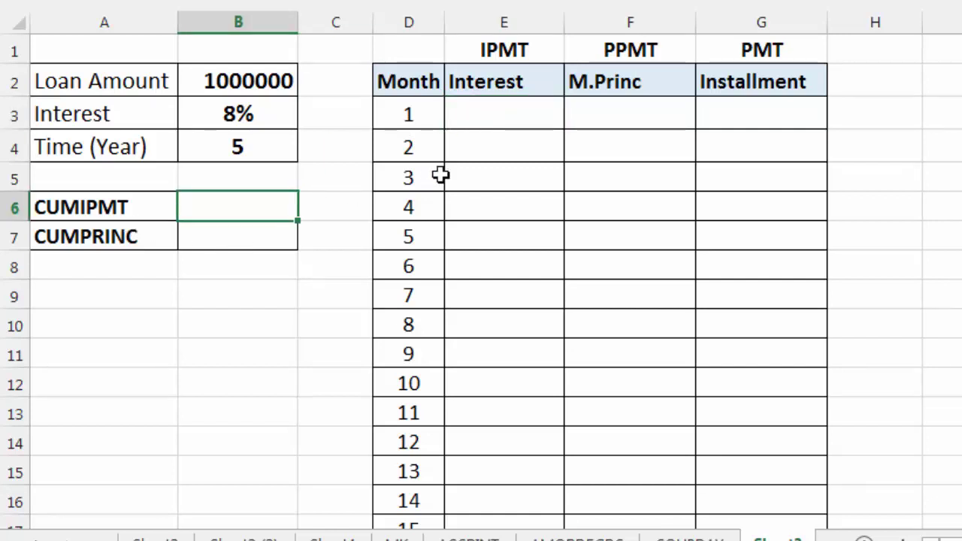
click(479, 124)
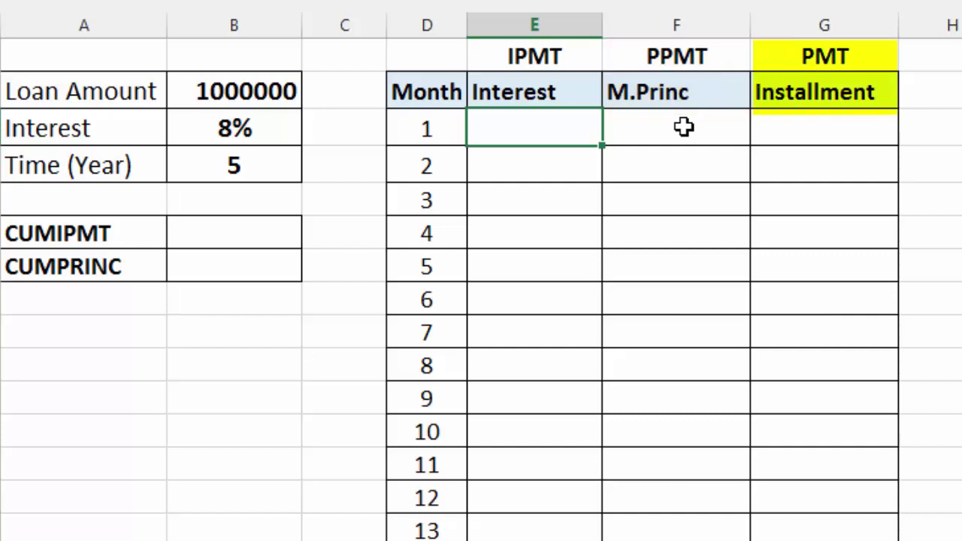
Review the 1000000 loan amount, 8% rate and 5-year term, then select E3
click(264, 91)
click(267, 122)
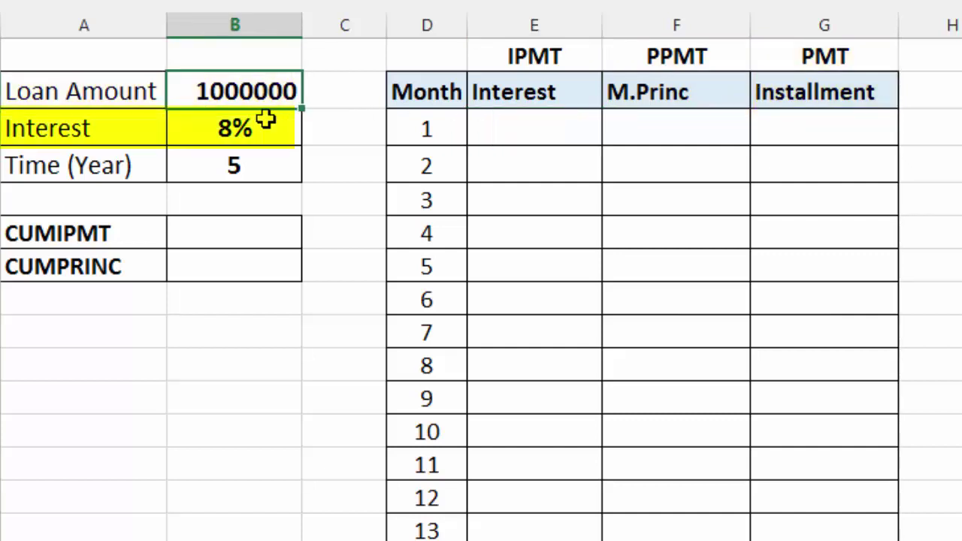
click(267, 168)
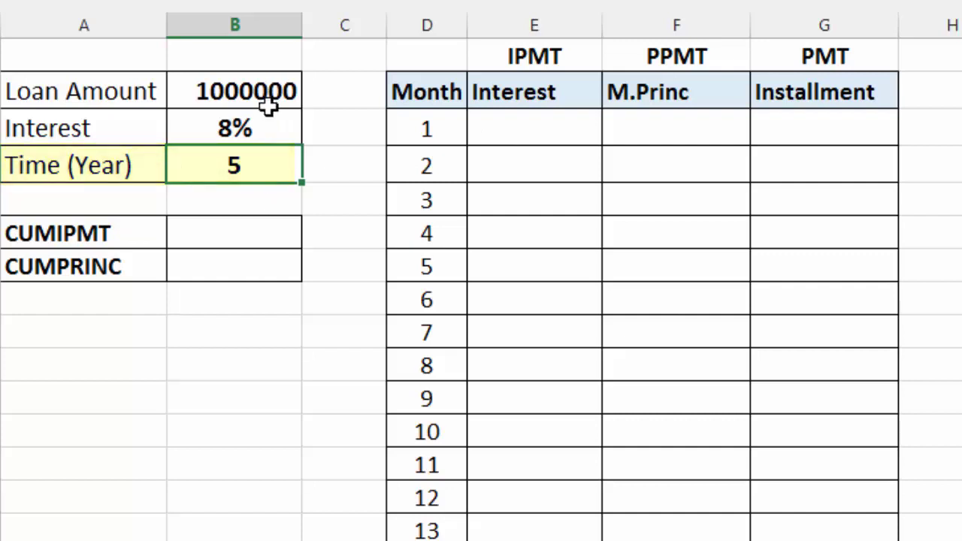
click(500, 133)
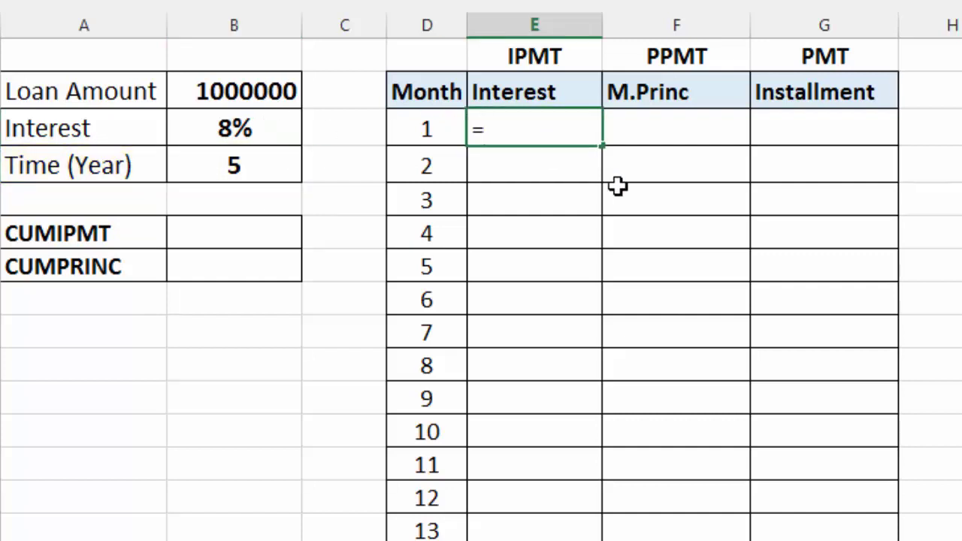
Enter =IPMT(B3/12,D3,B4*12,B2,,0) in E3, giving ($6,666.67) interest for month 1
text(ipmt)
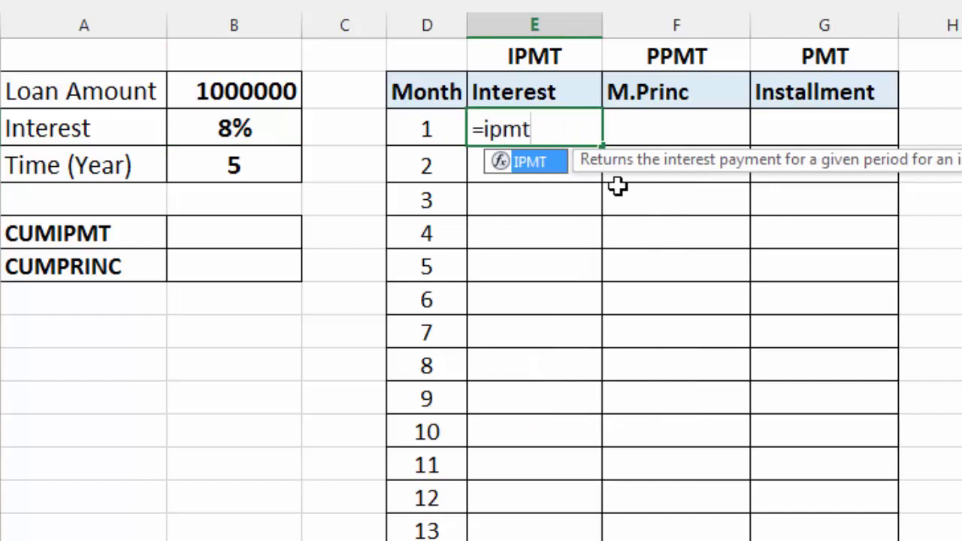
text(()
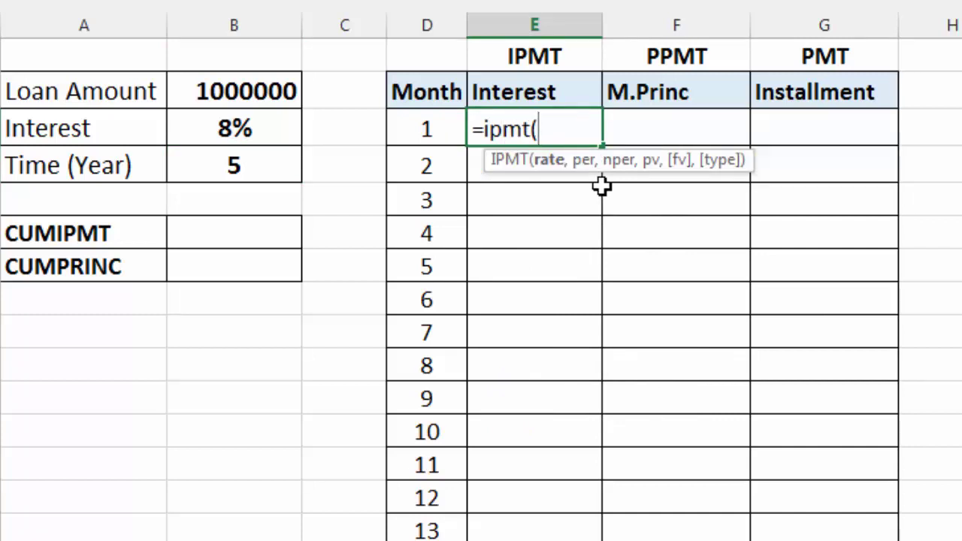
click(243, 126)
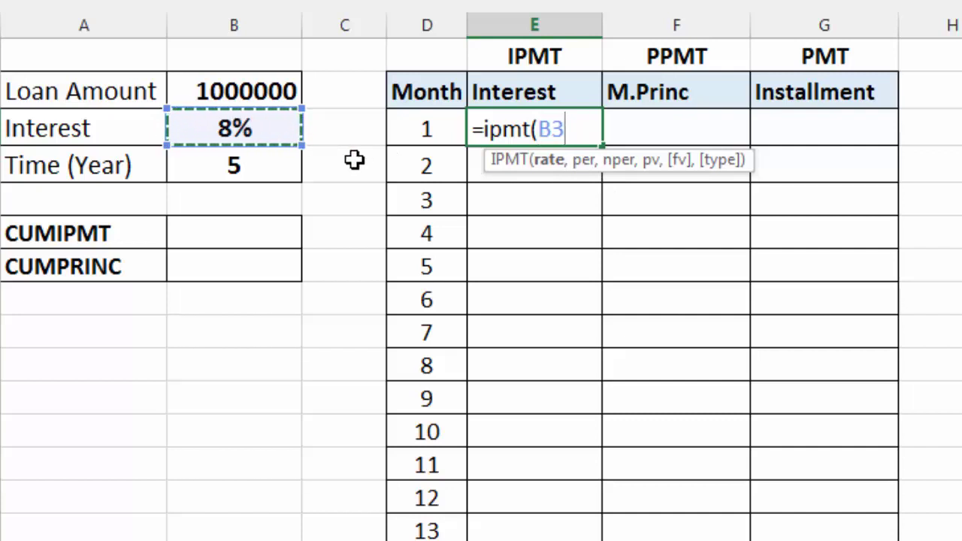
text(/12)
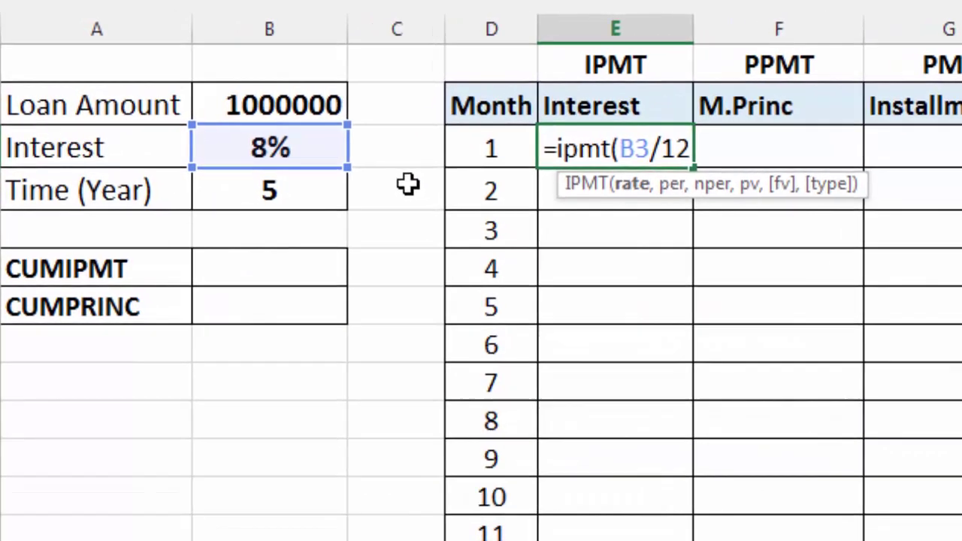
text(,)
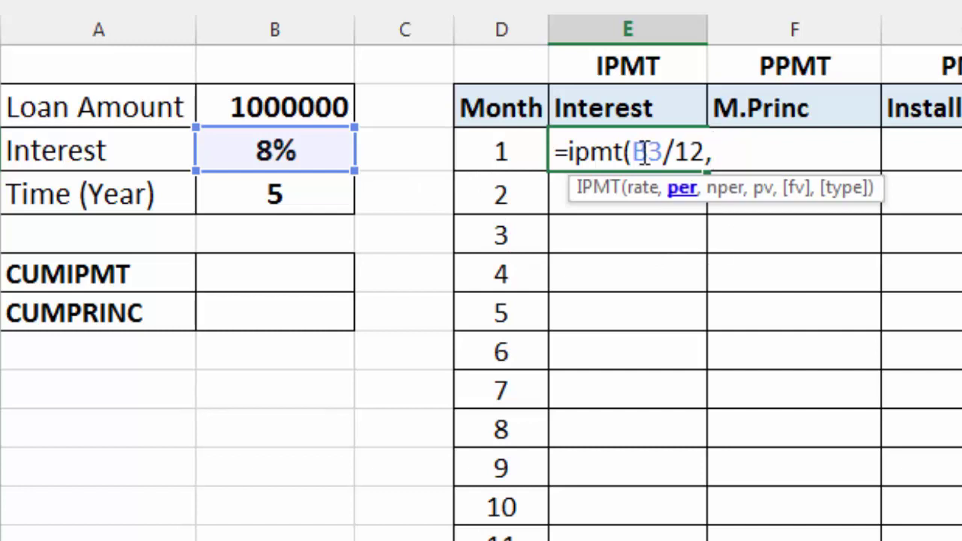
click(506, 148)
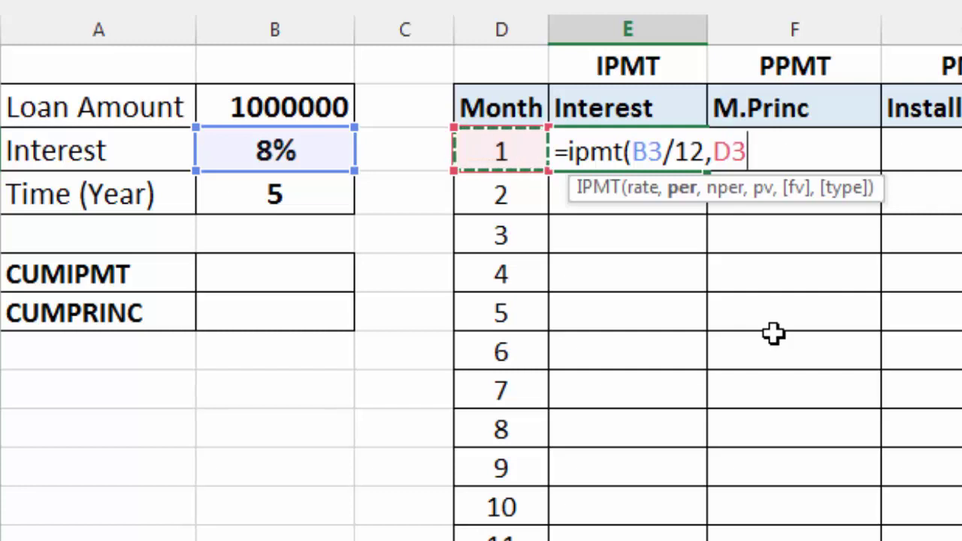
text(,)
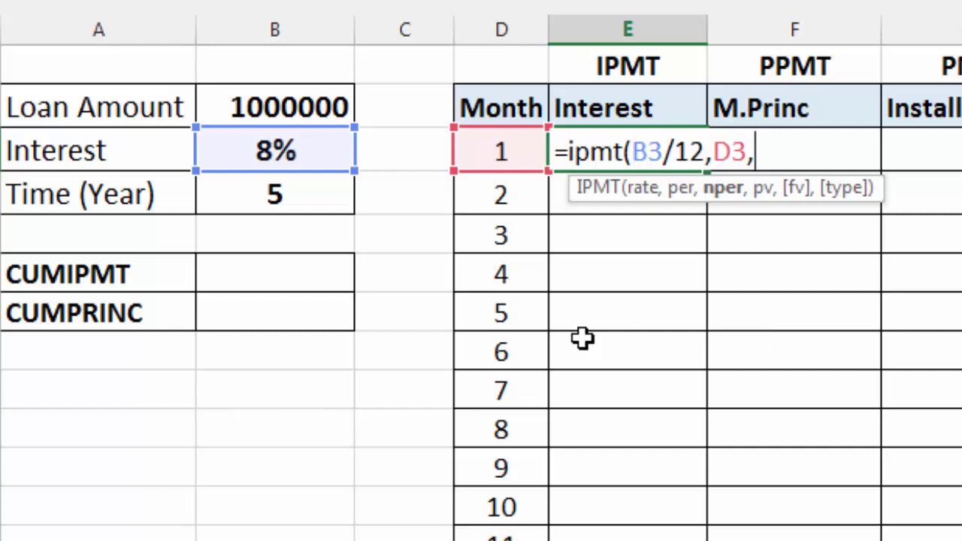
click(277, 196)
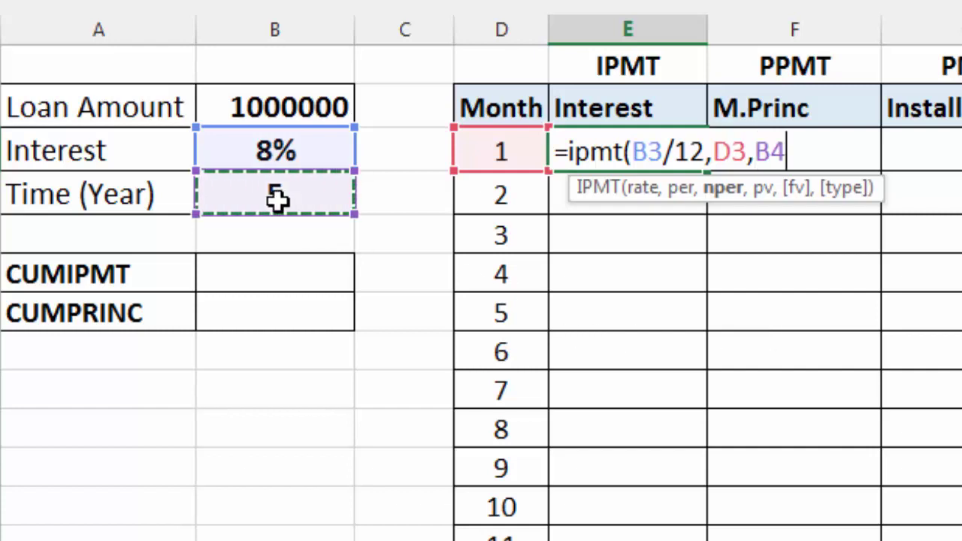
text(*12,)
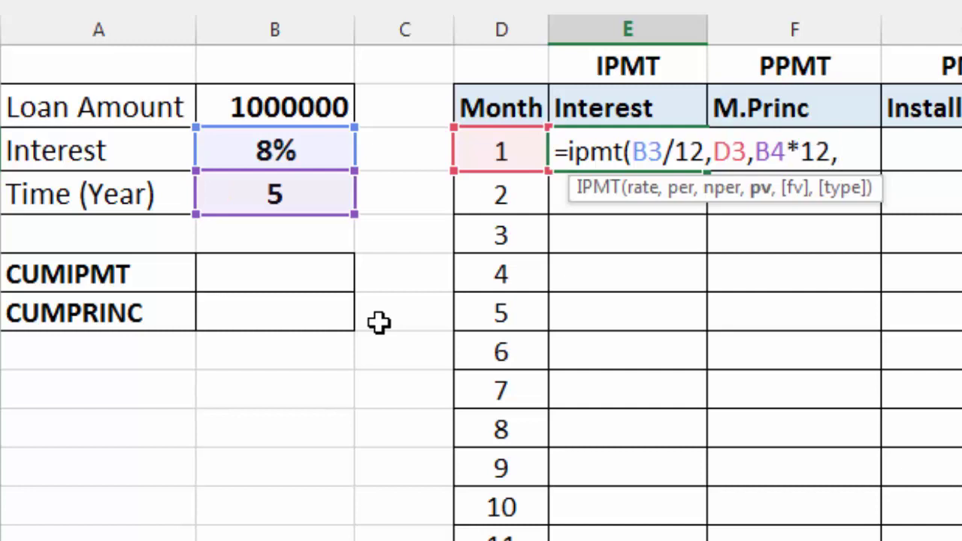
click(255, 106)
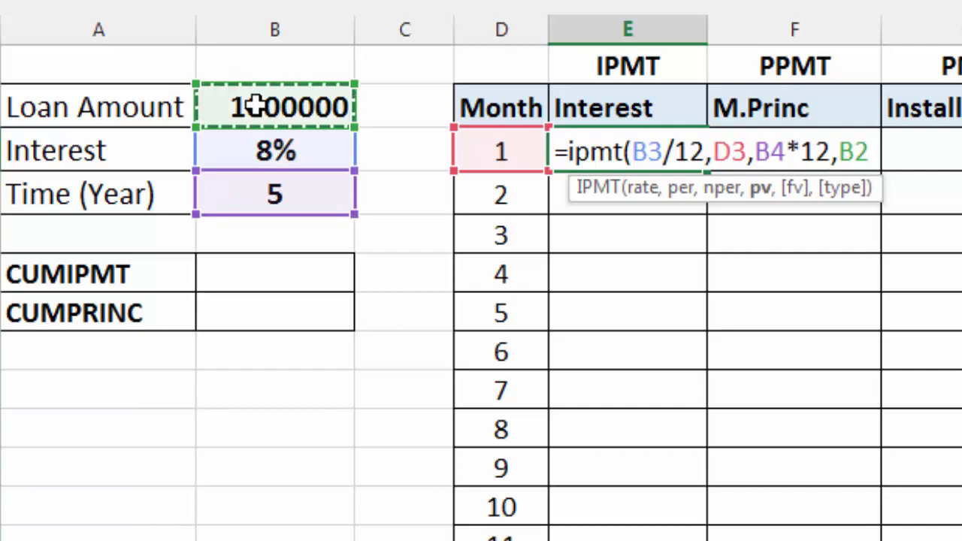
text(,)
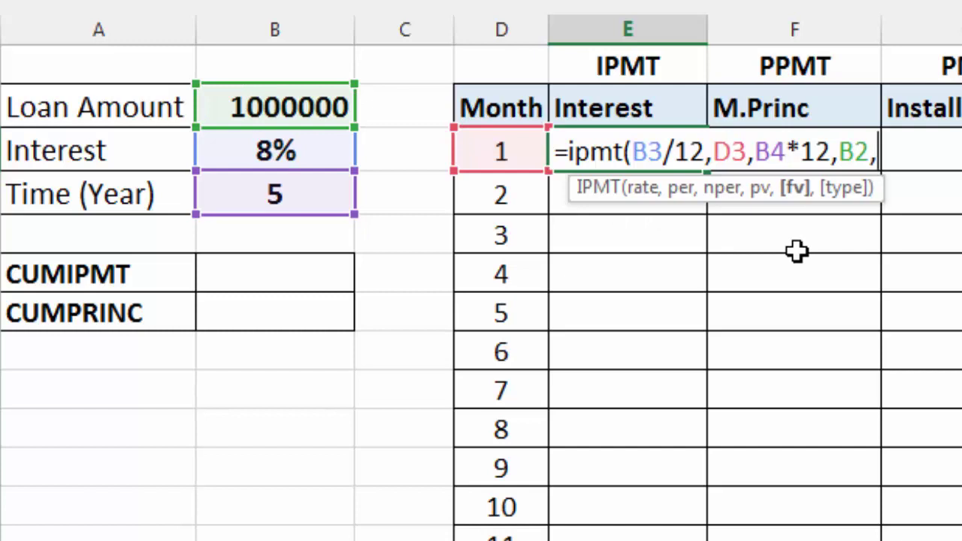
text(,)
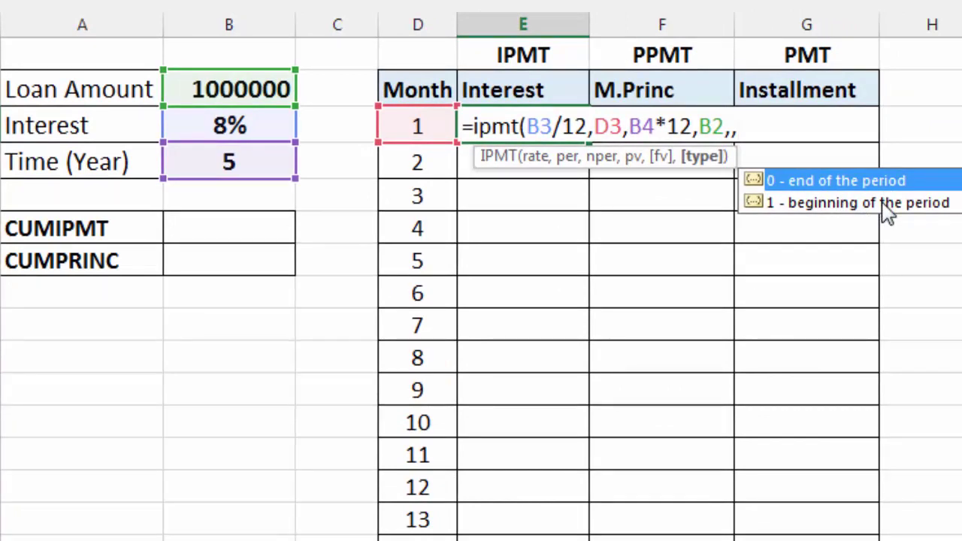
text(0))
key(Return)
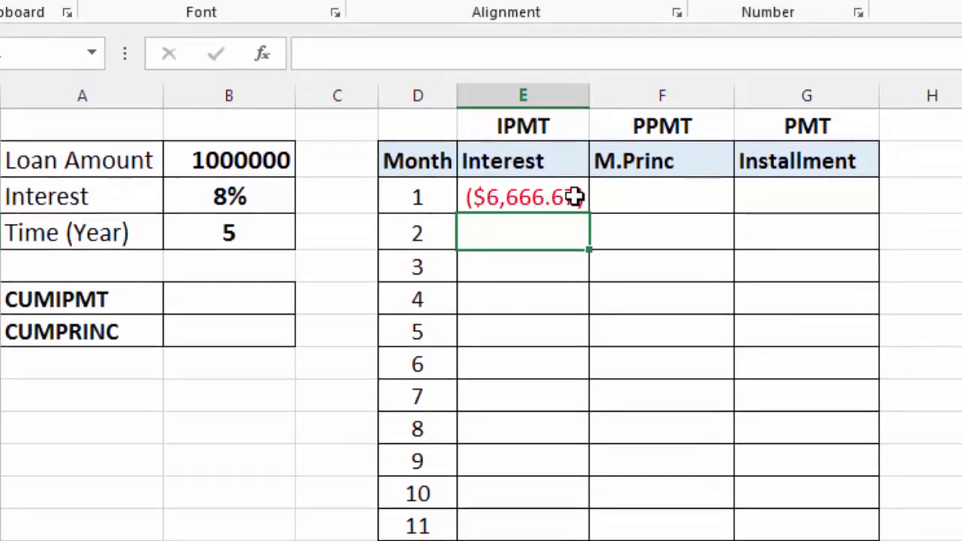
Make B3, B4 and B2 absolute in E3's IPMT formula and apply Comma Style, showing (6,666.67)
click(578, 126)
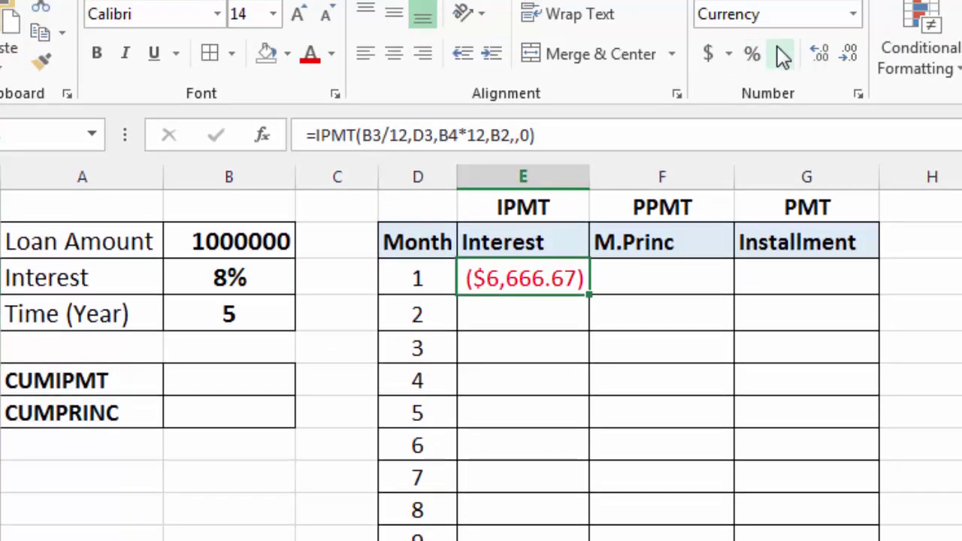
click(782, 54)
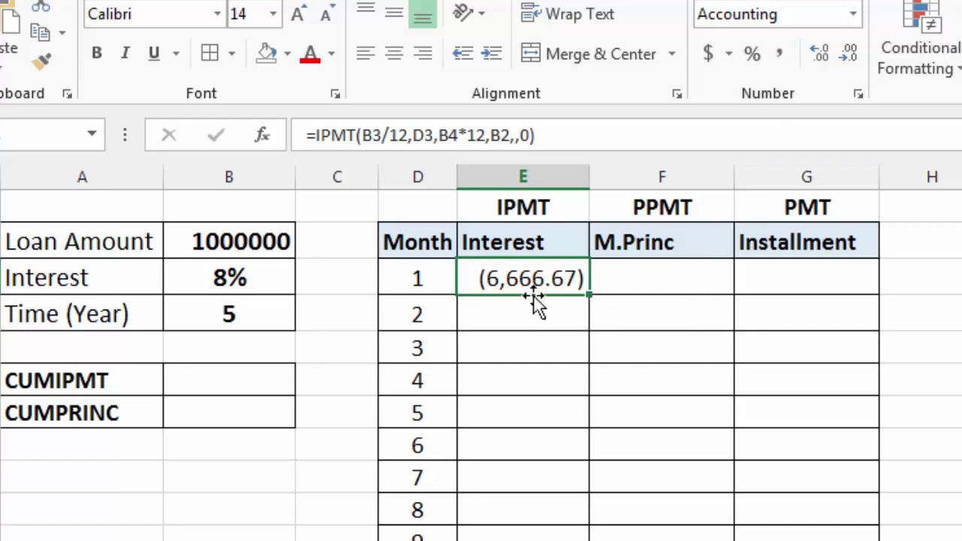
key(F2)
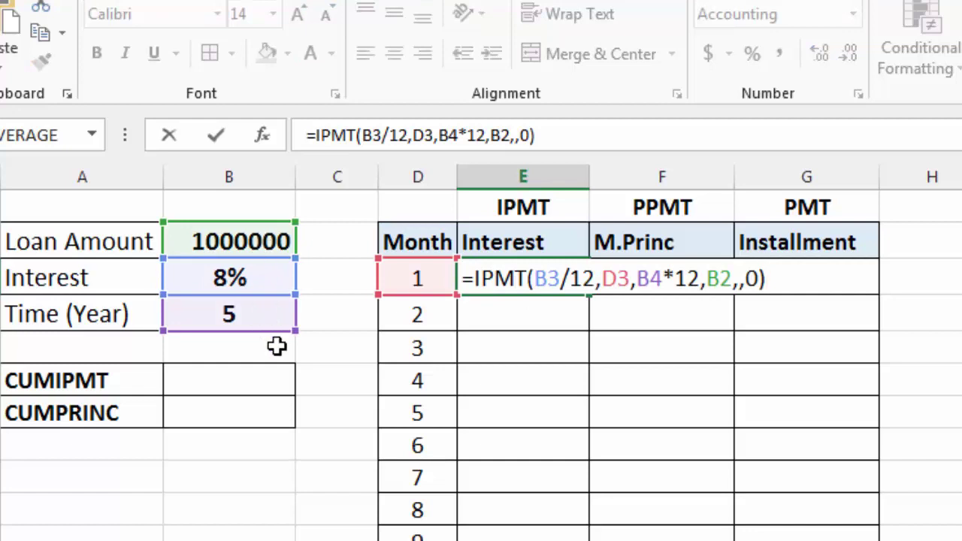
click(552, 285)
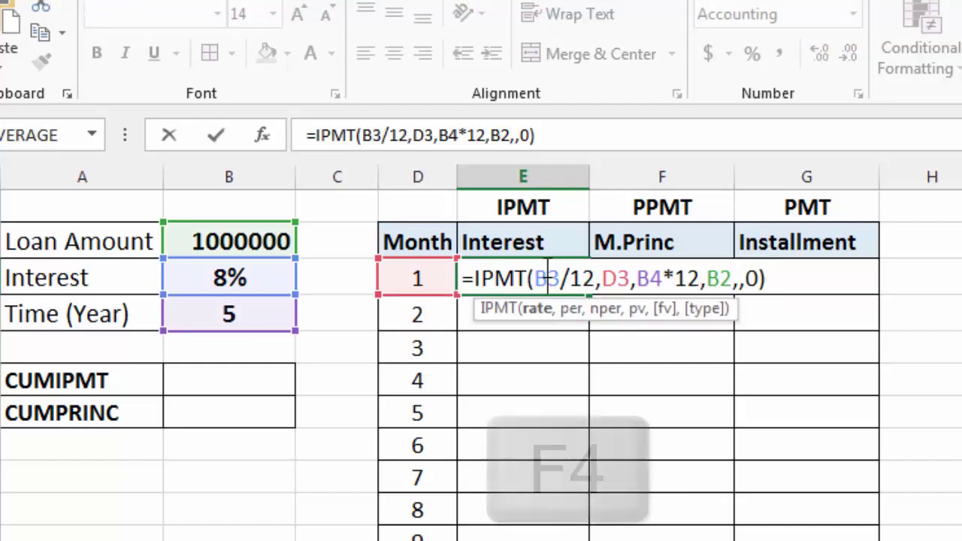
key(F4)
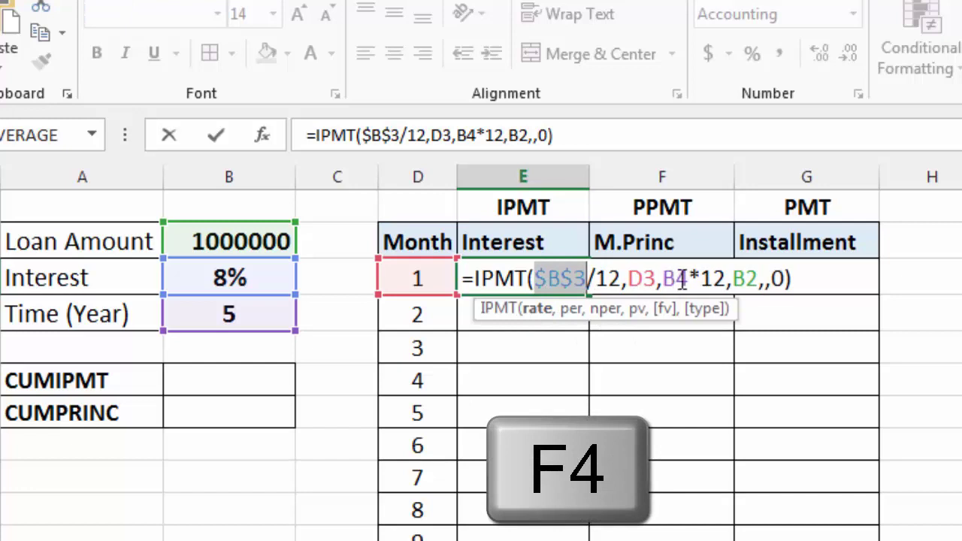
click(683, 280)
key(F4)
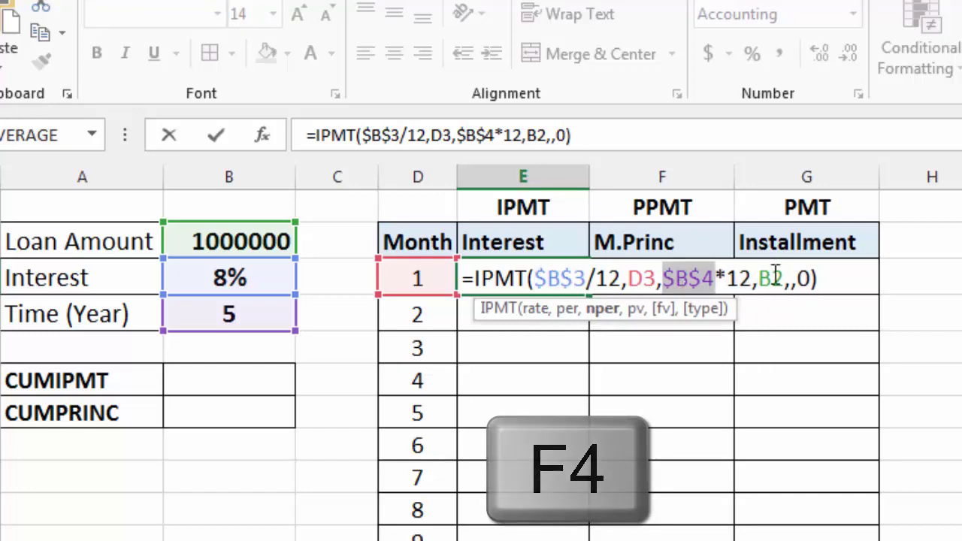
click(772, 279)
key(F4)
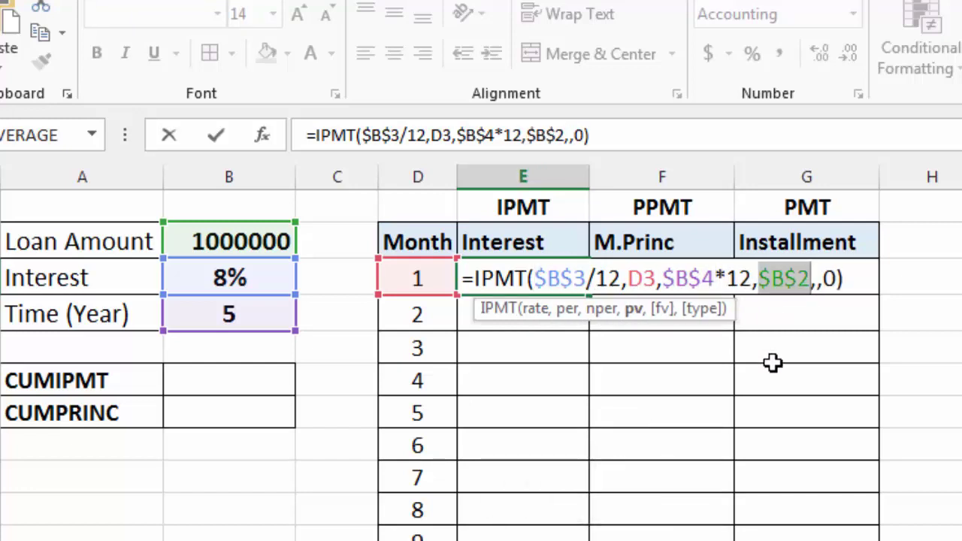
key(Return)
click(578, 280)
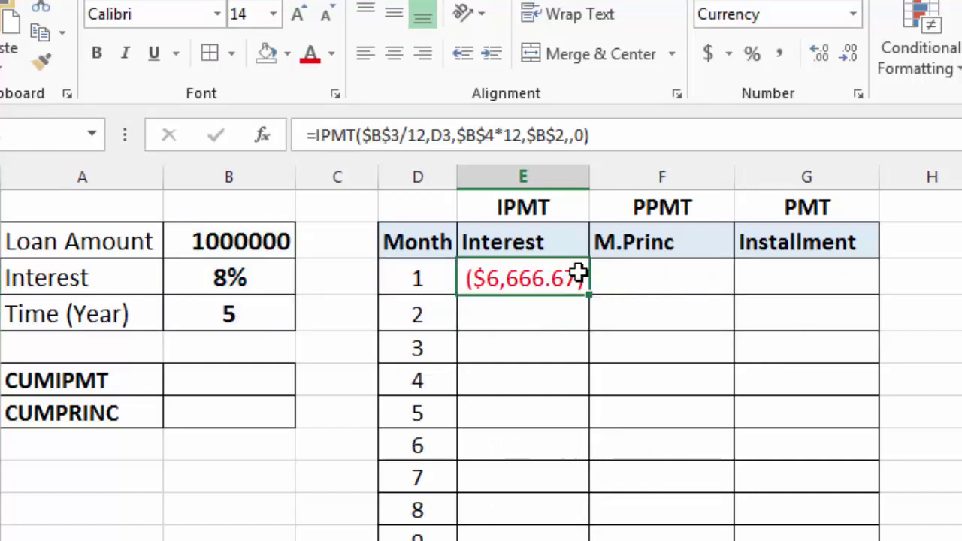
click(783, 58)
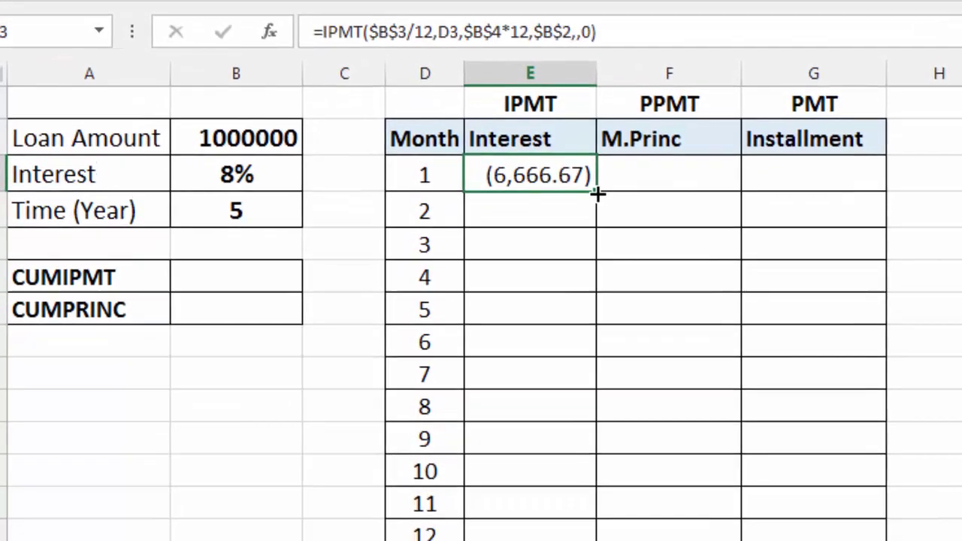
Fill the IPMT formula down column E and check the month 2 to 4 interest formulas
mouse_move(584, 297)
mouse_down()
mouse_move(594, 538)
mouse_move(544, 505)
mouse_up()
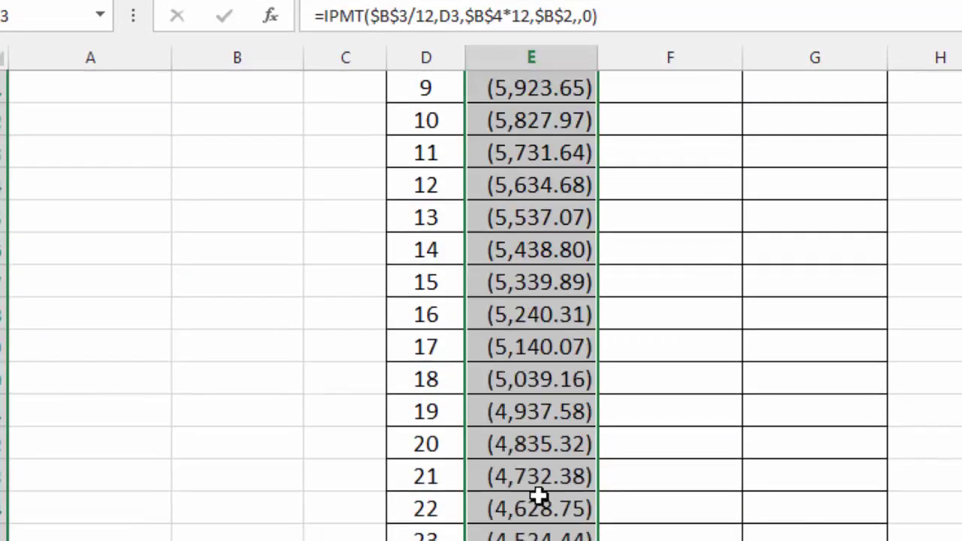
scroll(539, 495, up, 4)
scroll(539, 496, down, 4)
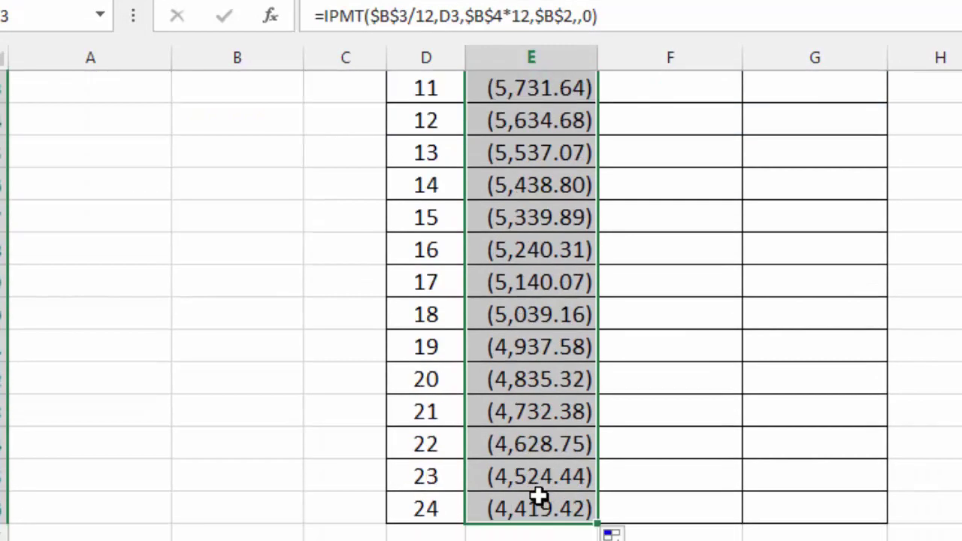
scroll(540, 495, up, 2)
scroll(541, 500, up, 2)
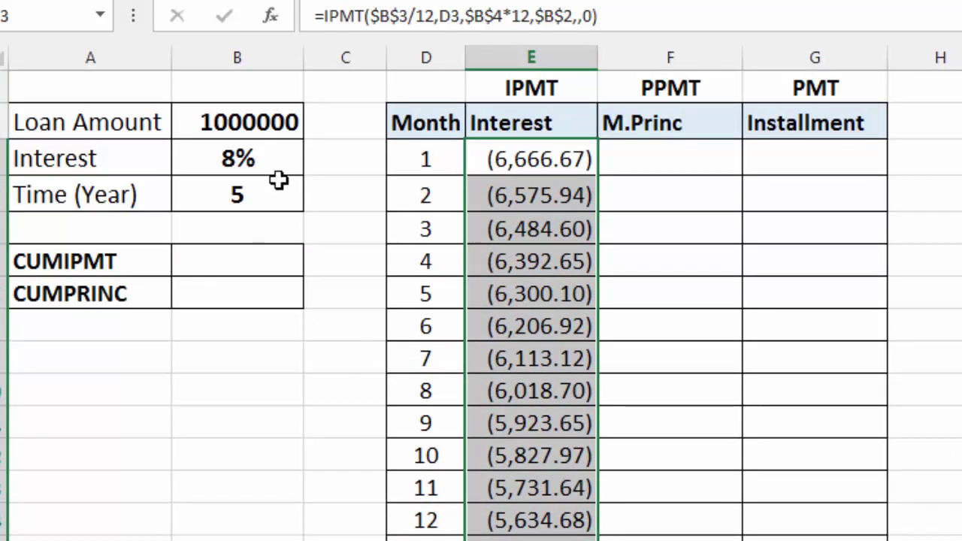
click(526, 197)
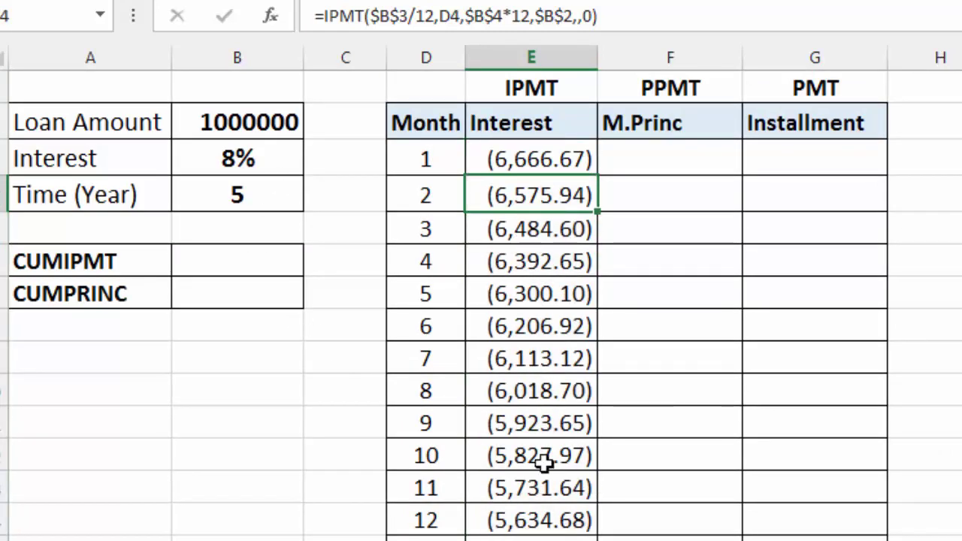
click(538, 167)
click(537, 192)
click(539, 231)
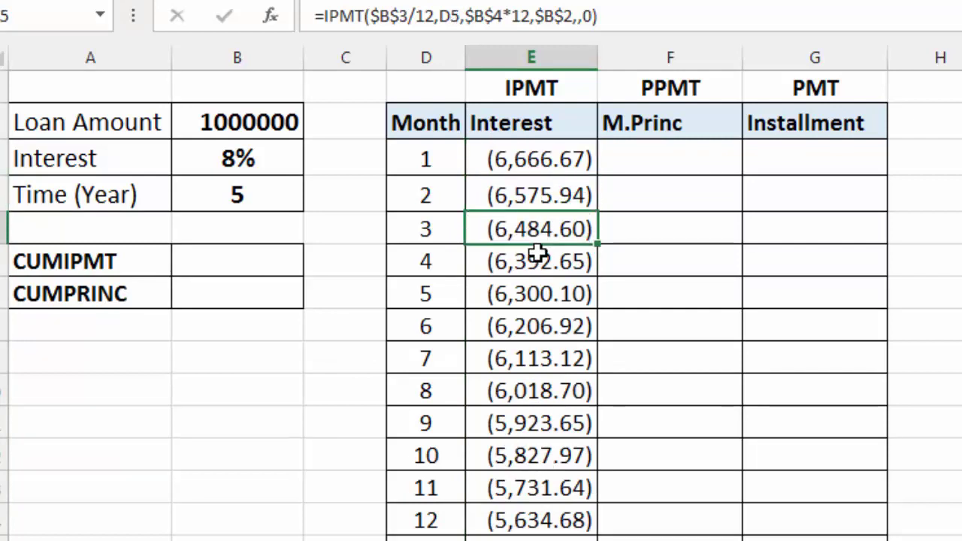
click(538, 262)
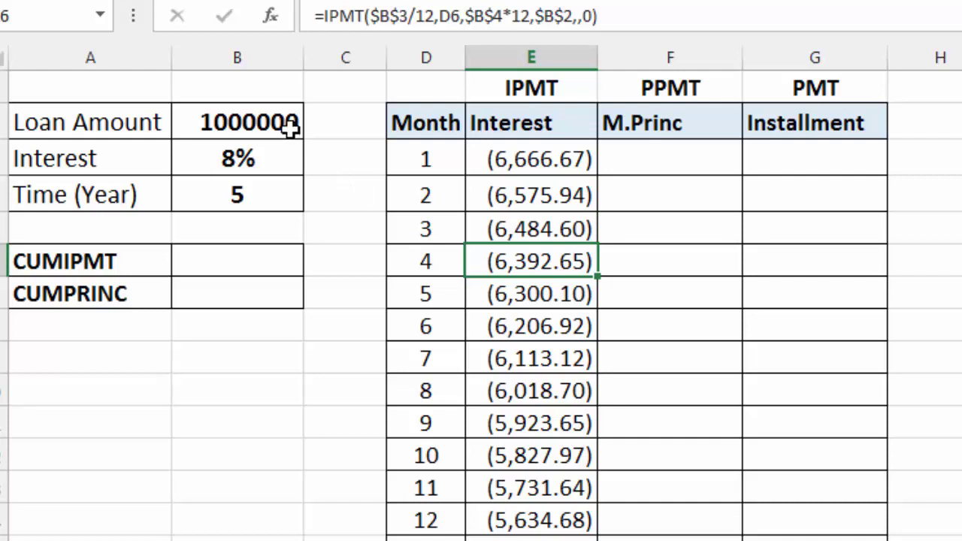
click(522, 158)
click(638, 157)
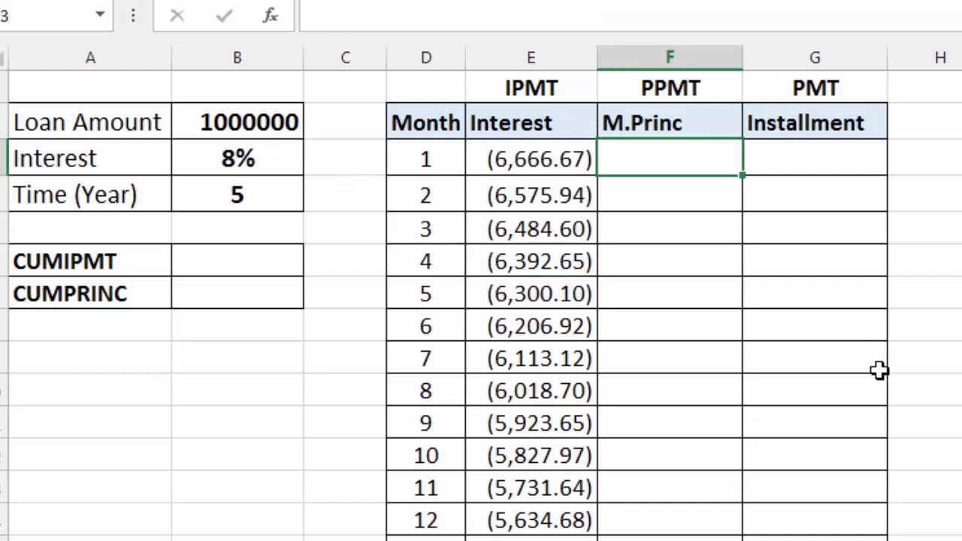
Enter =PPMT(B3/12,D3,B4*12,B2,,0) in F3 for the month 1 principal
text(=ppmt()
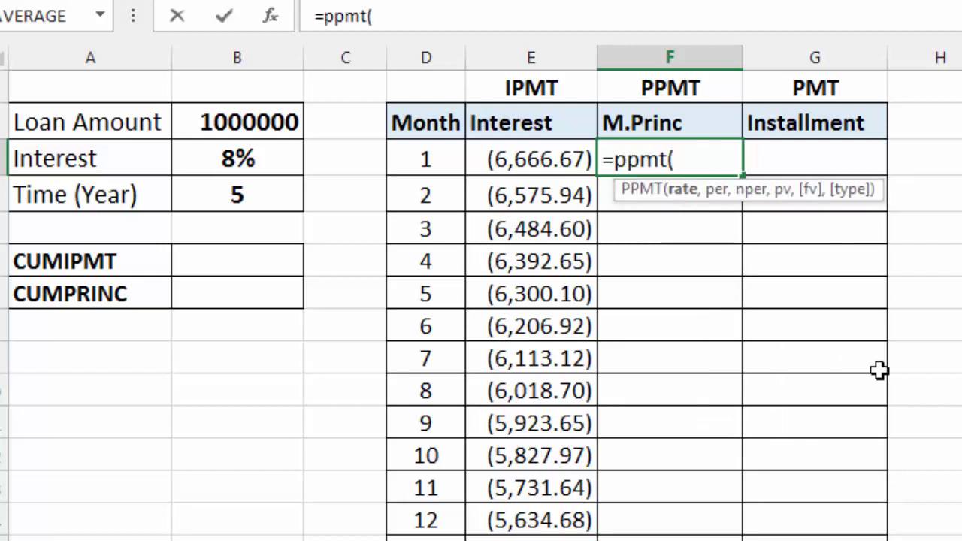
click(282, 152)
text(/12,)
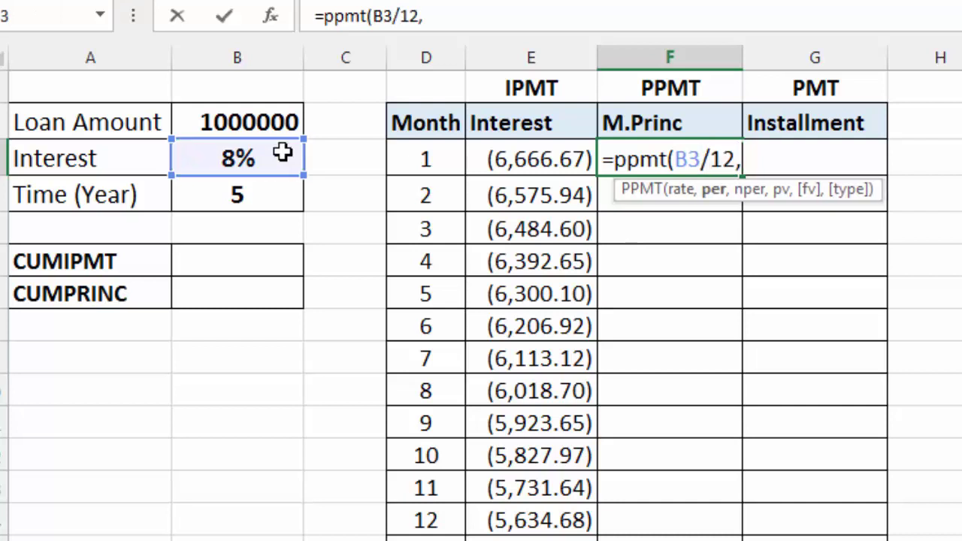
click(413, 157)
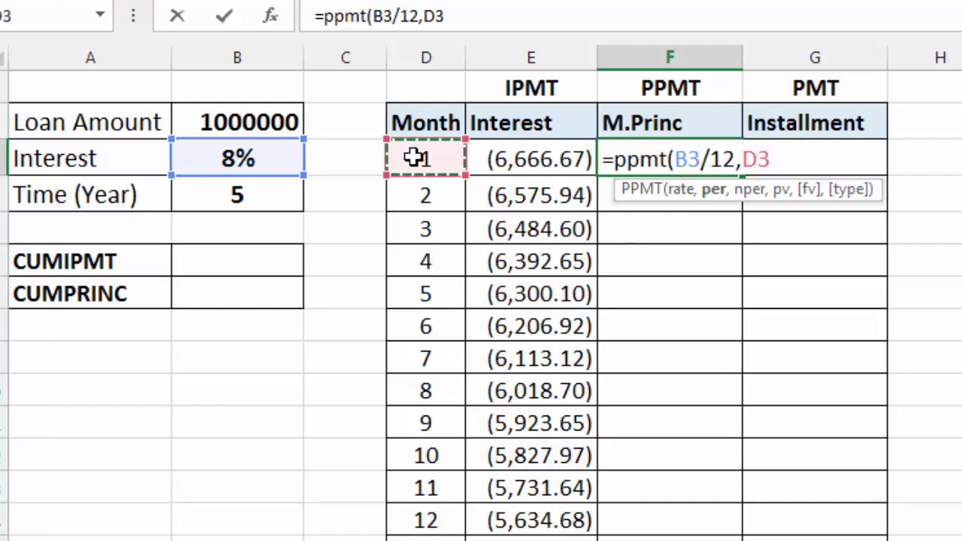
text(,)
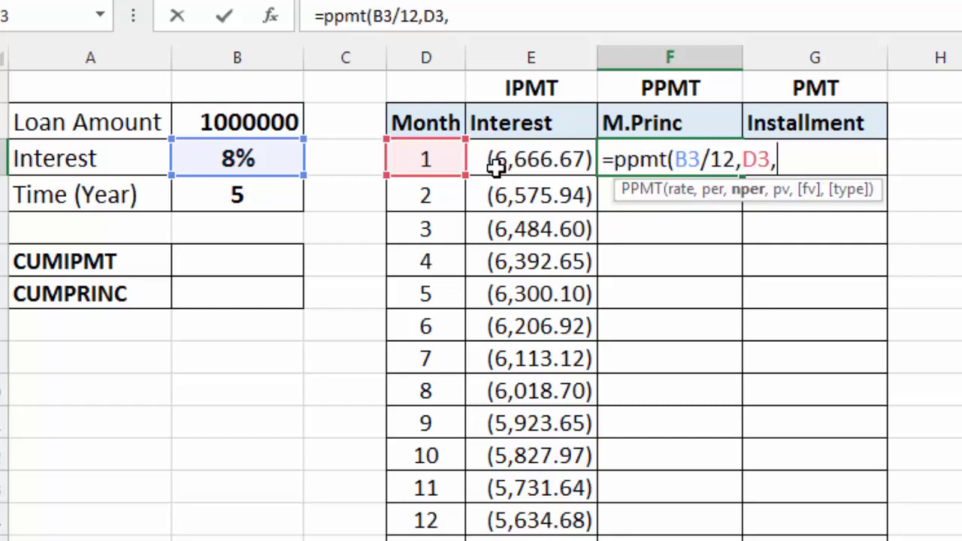
click(287, 202)
text(*12,)
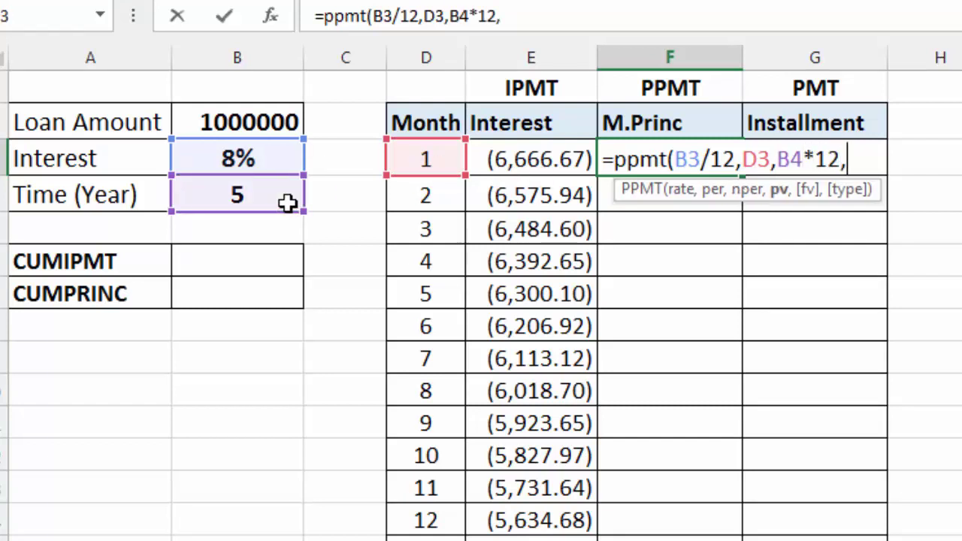
click(288, 126)
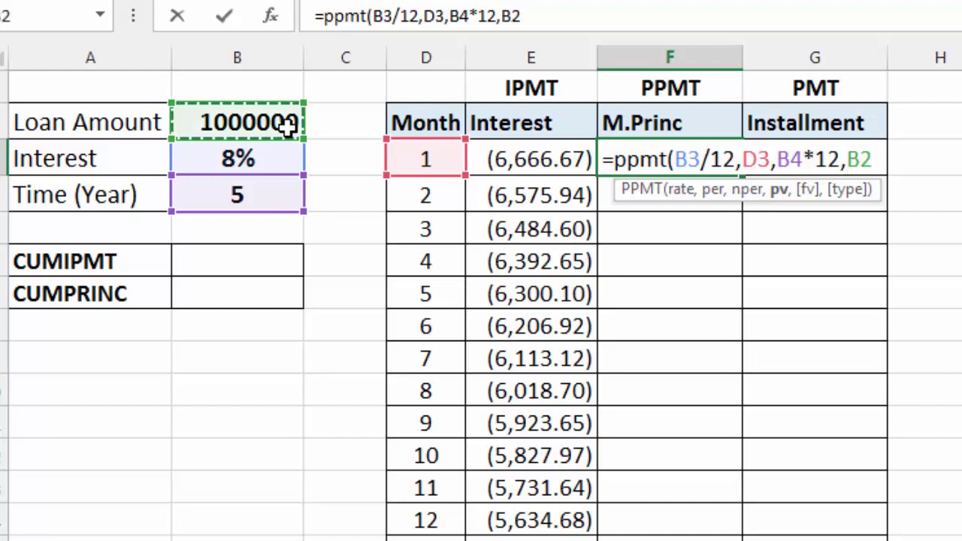
text(,,)
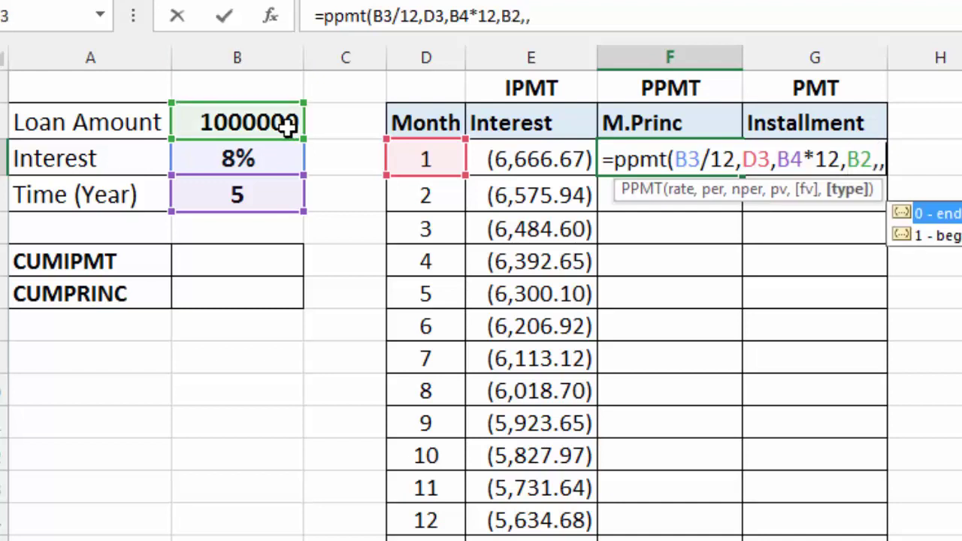
text(0))
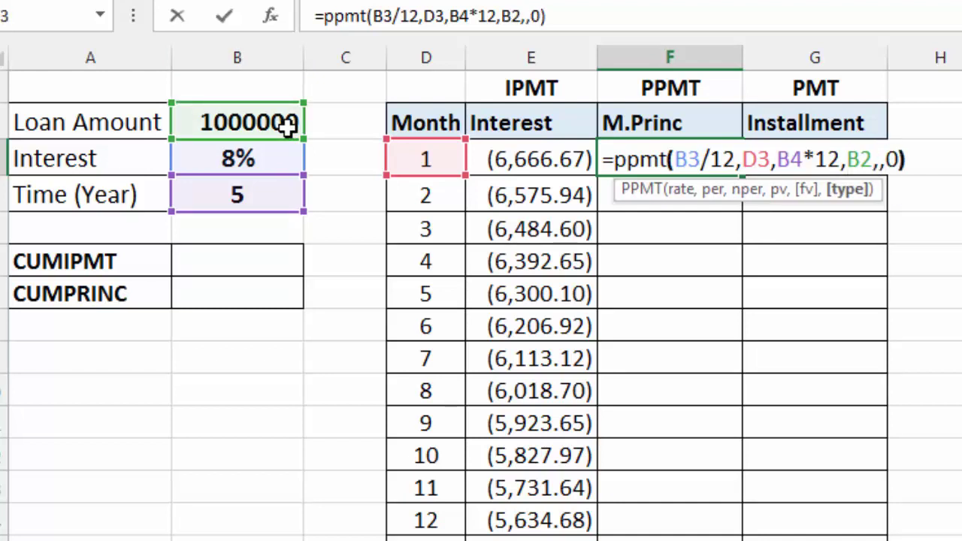
key(Return)
Make the B3, B4 and B2 references in F3's PPMT formula absolute
click(643, 150)
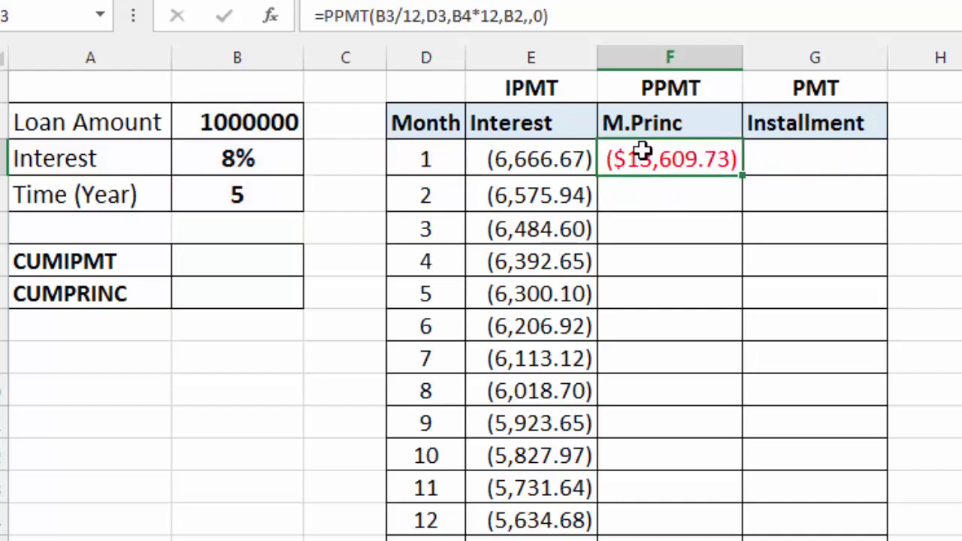
double_click(642, 151)
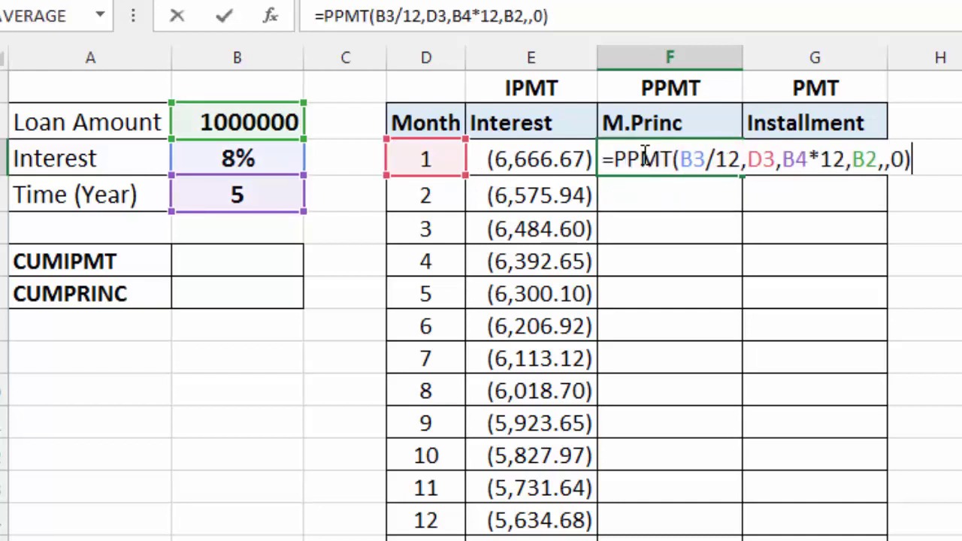
click(693, 160)
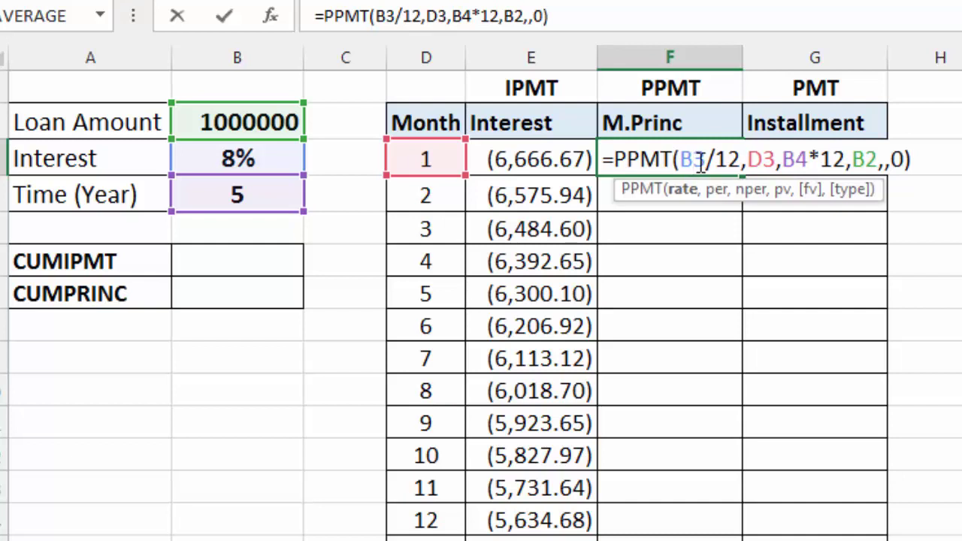
key(F4)
click(812, 161)
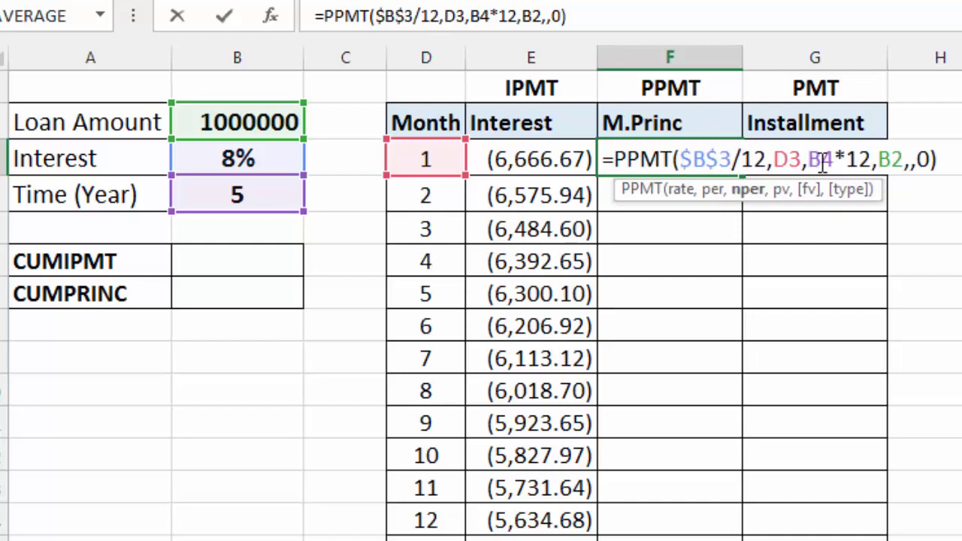
key(F4)
click(919, 158)
key(F4)
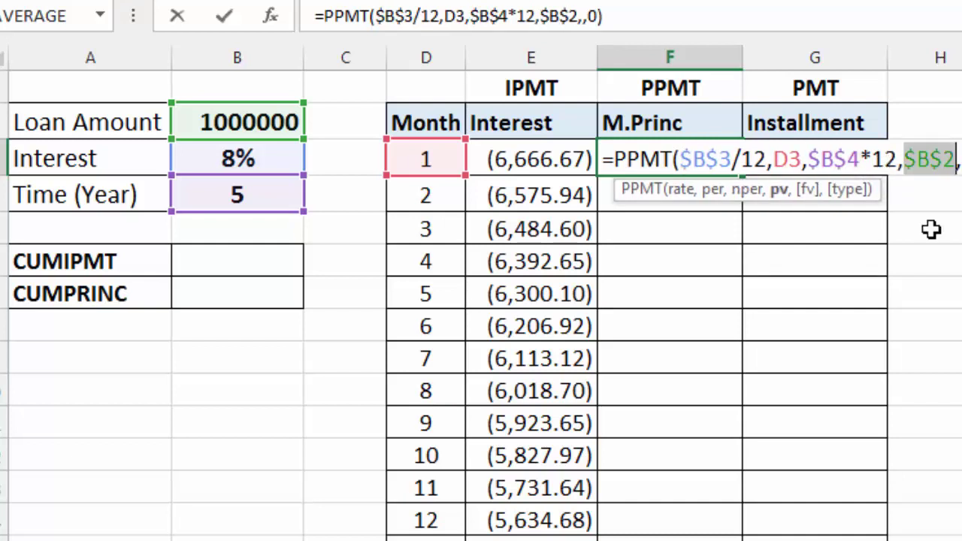
key(Return)
Apply comma style to F3 and fill the PPMT formula down column F
click(692, 167)
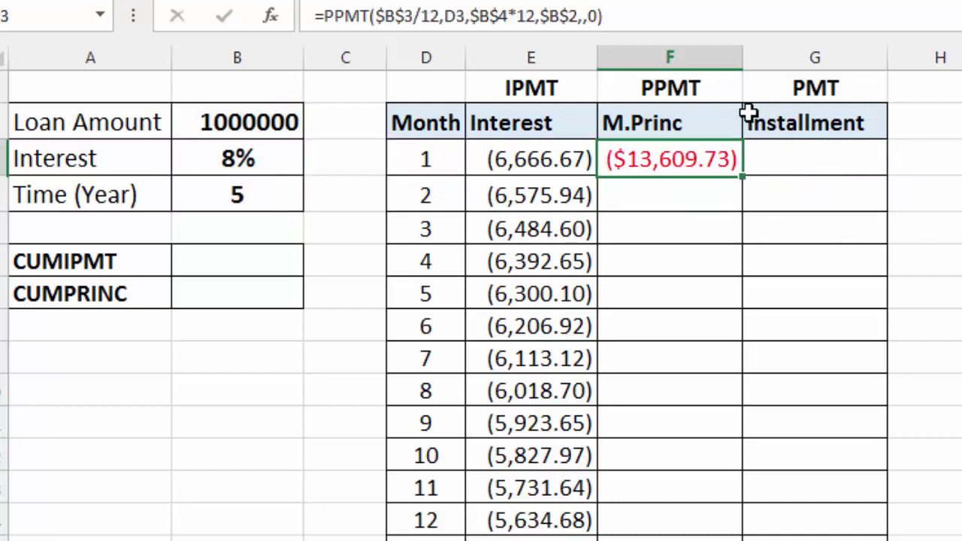
key(alt+h)
key(k)
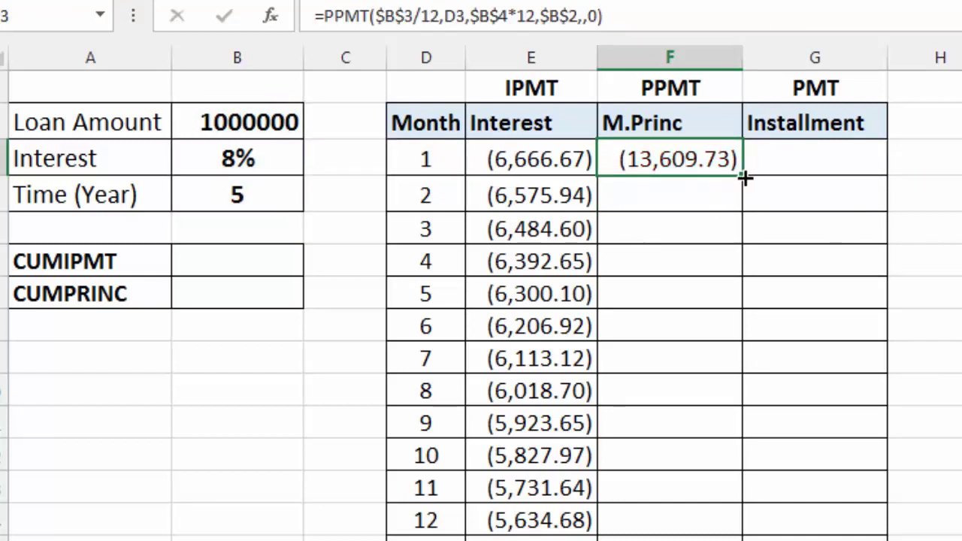
drag(744, 177, 744, 537)
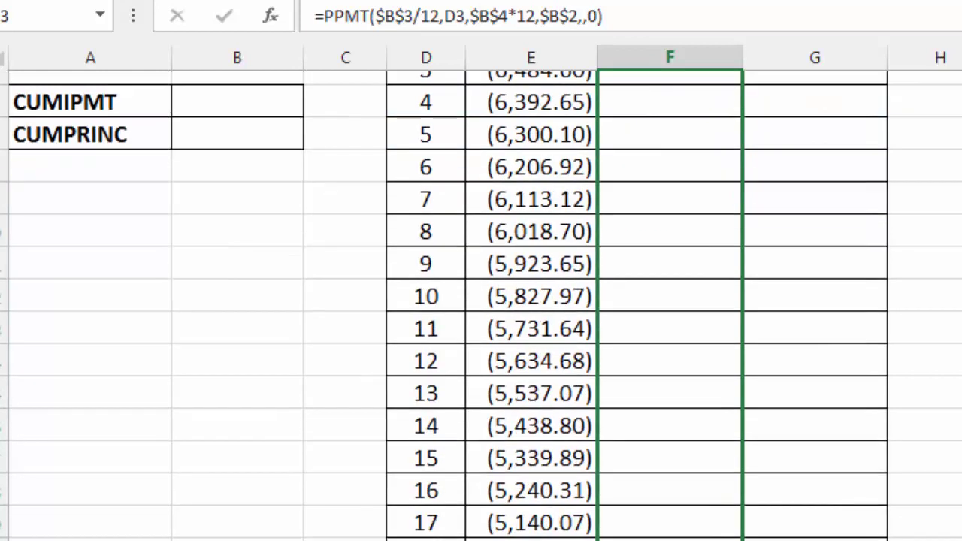
scroll(630, 242, up, 3)
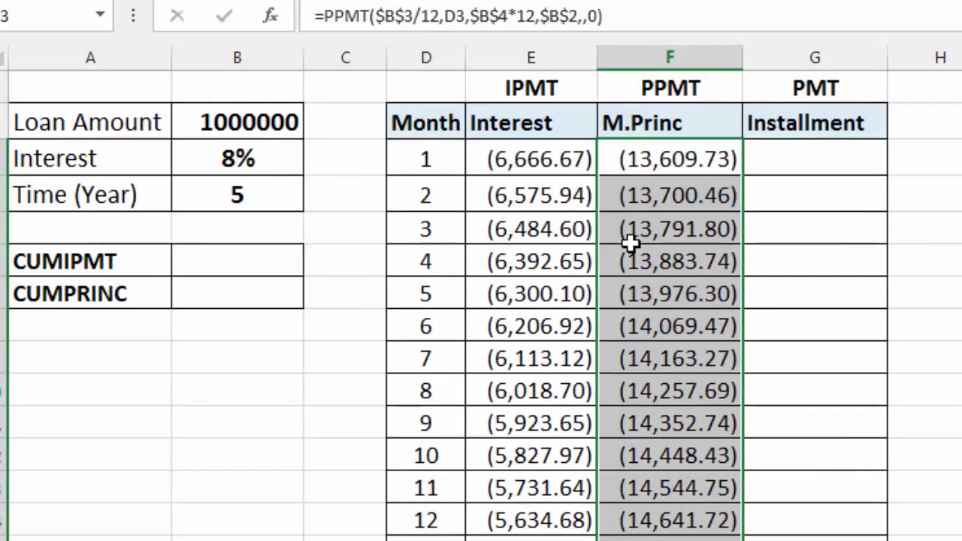
click(798, 160)
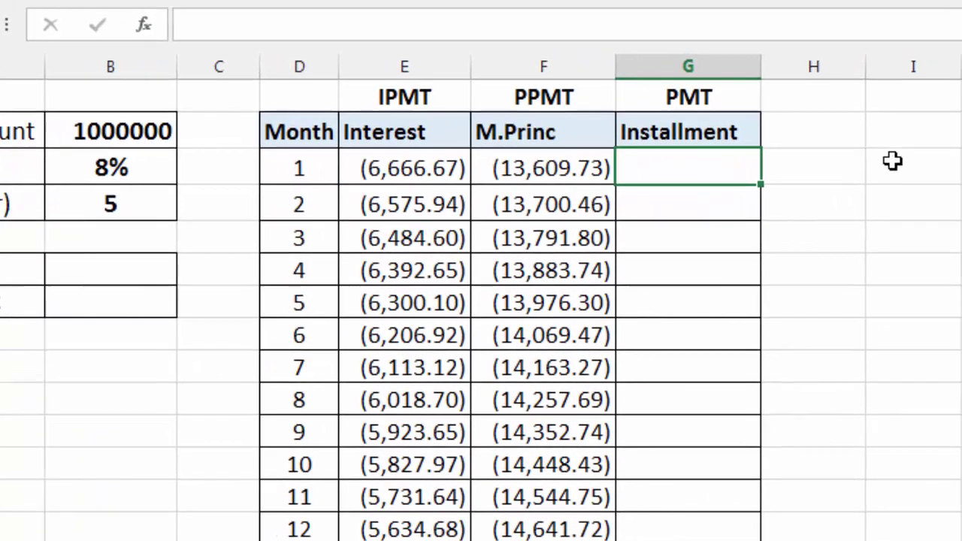
Enter =E3+F3 in H3 to sum month 1 interest and principal, giving (20,276.39)
click(961, 168)
text(=)
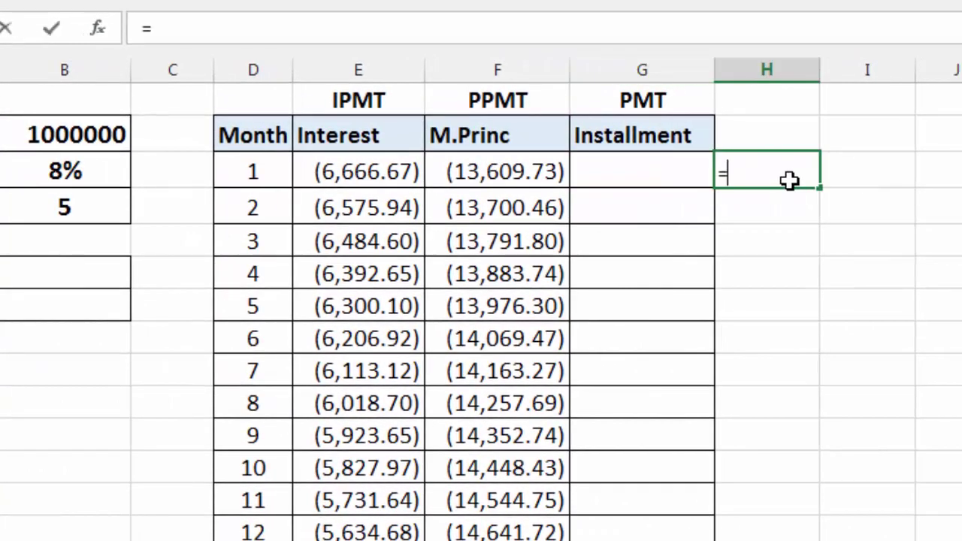
click(359, 170)
text(+)
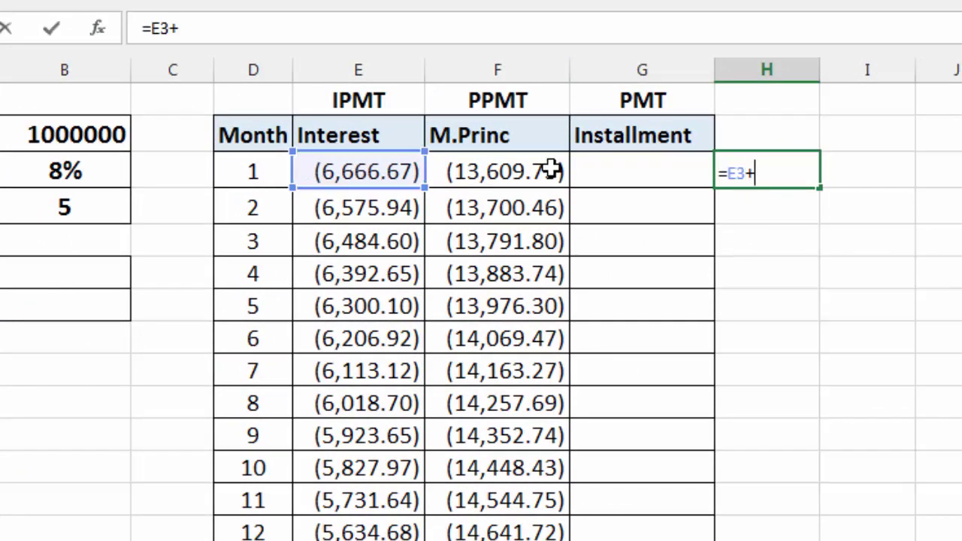
click(547, 170)
key(Return)
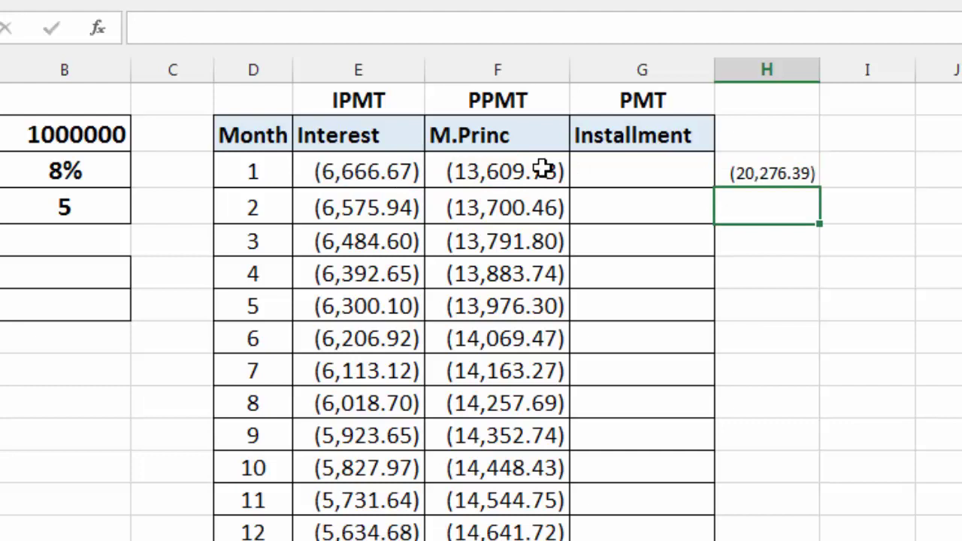
key(Up)
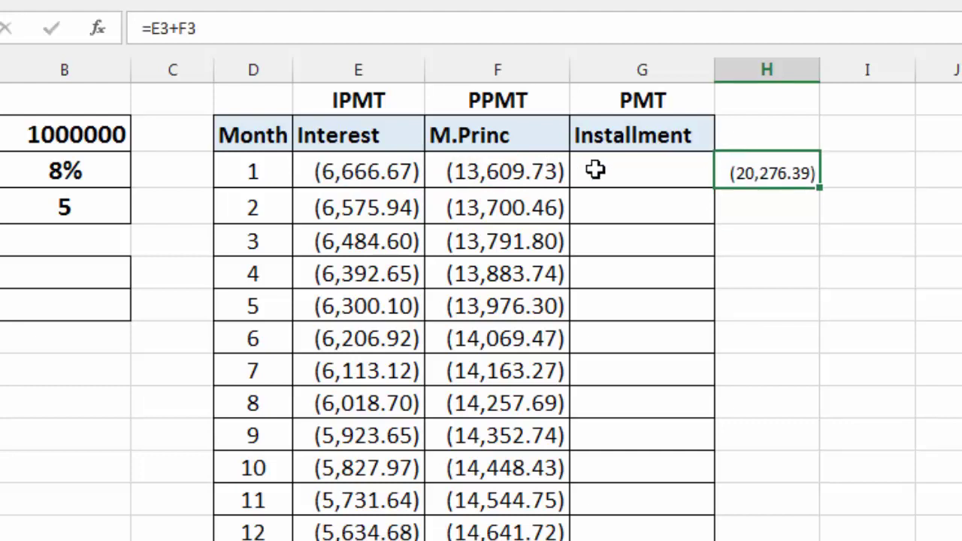
click(636, 170)
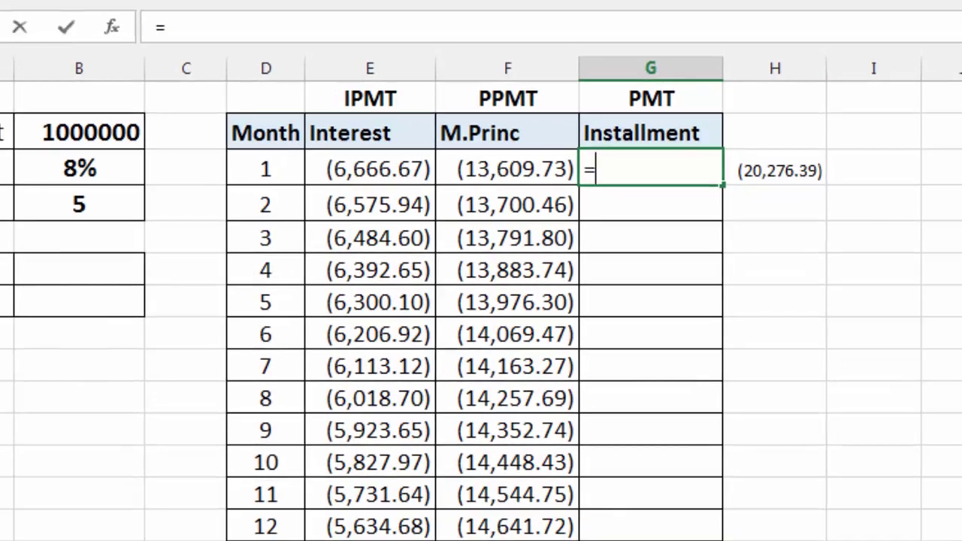
Enter =PMT(B3/12,B4*12,B2,,0) in G3, giving a ($20,276.39) month 1 installment
text(=pmt()
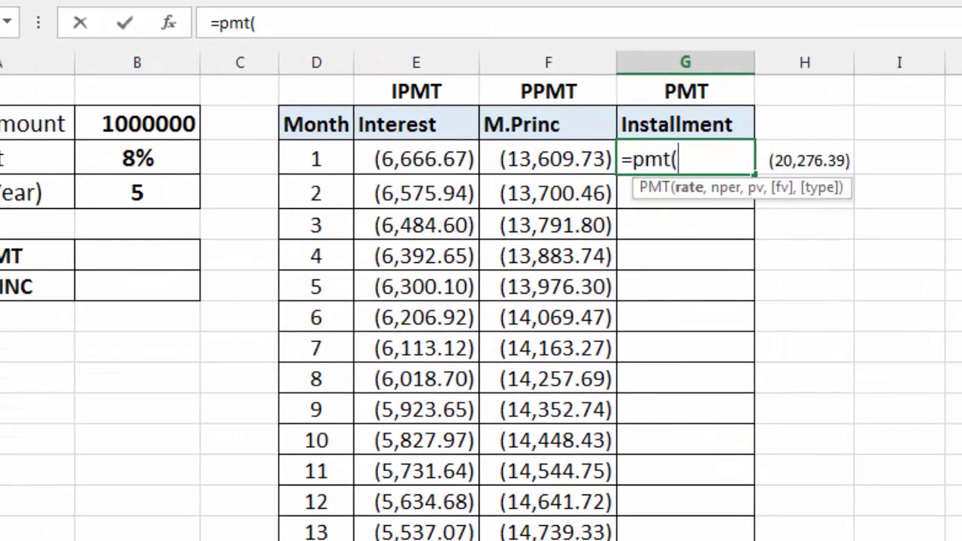
click(181, 149)
text(/12,)
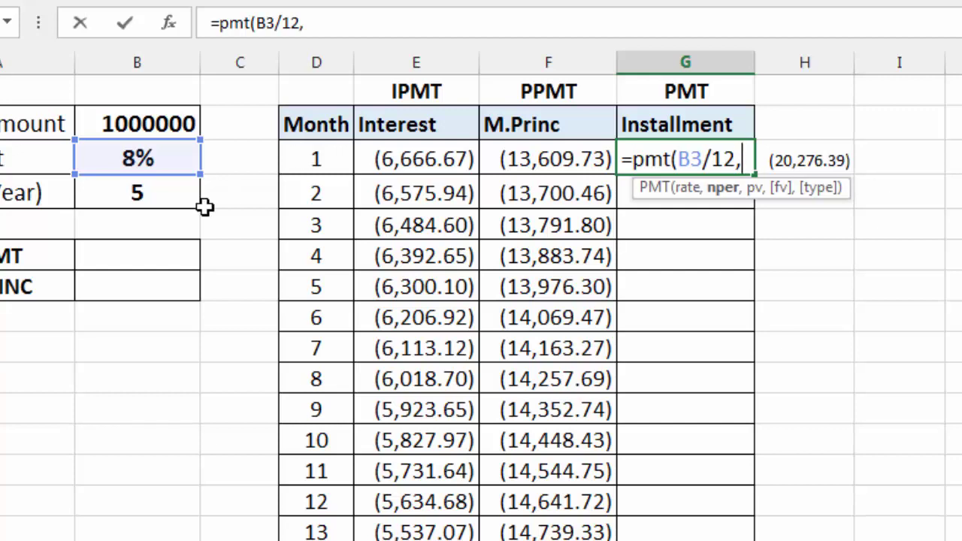
click(150, 194)
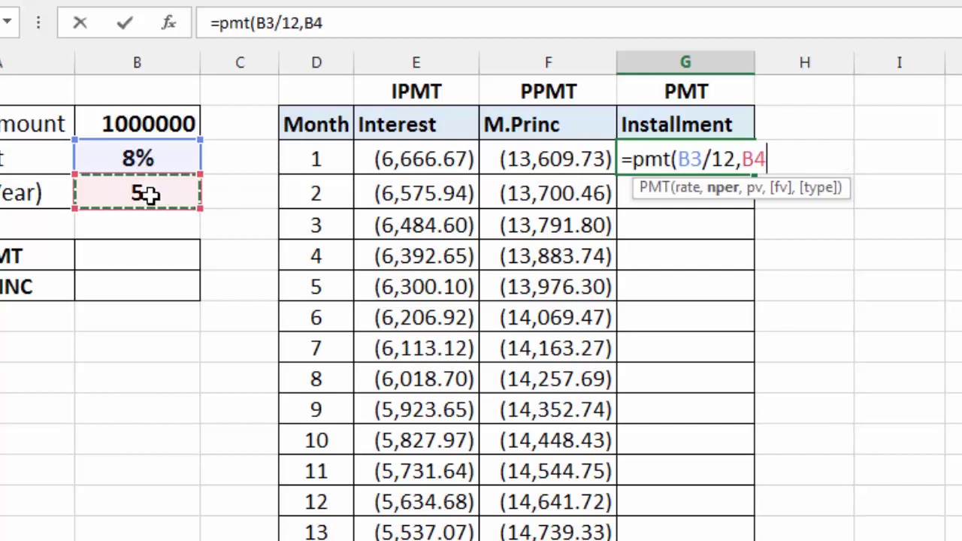
text(*12,)
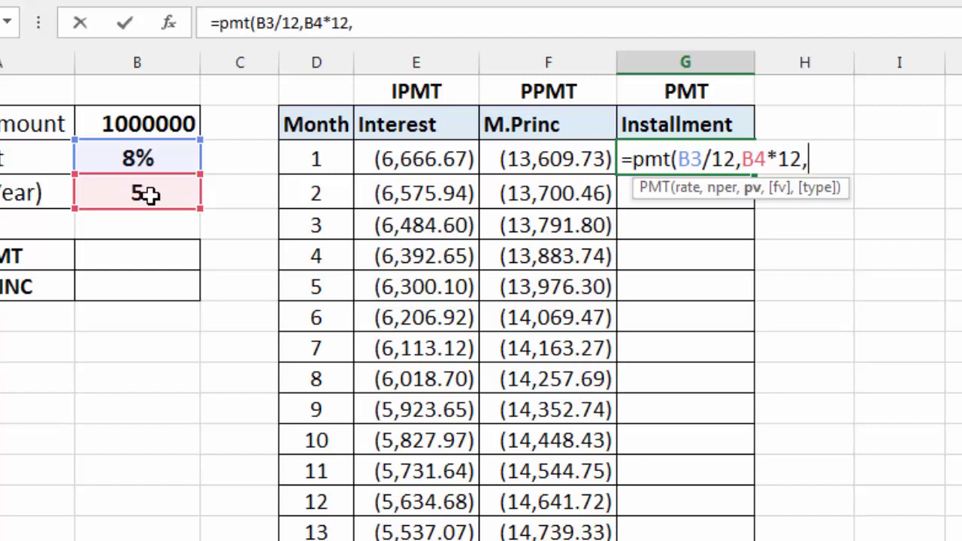
click(142, 119)
text(,,)
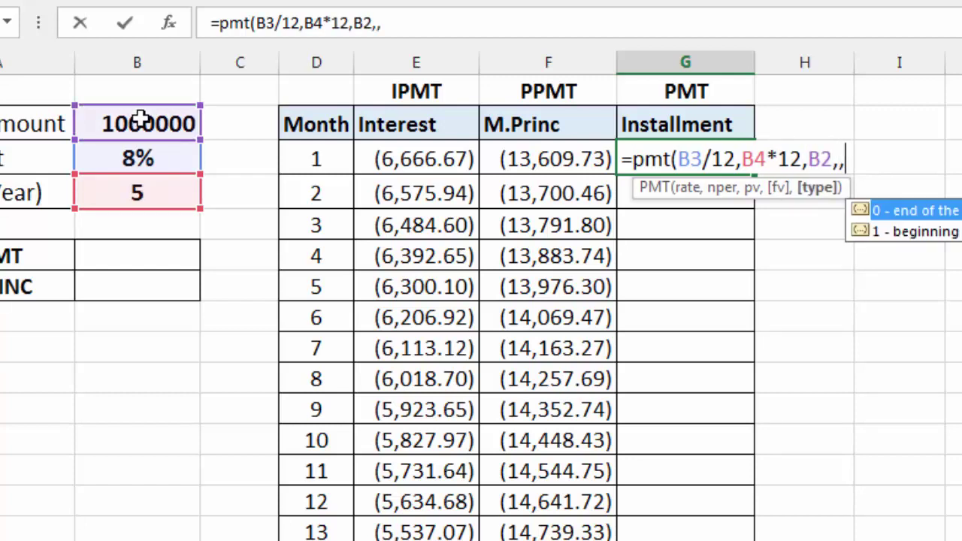
text(0))
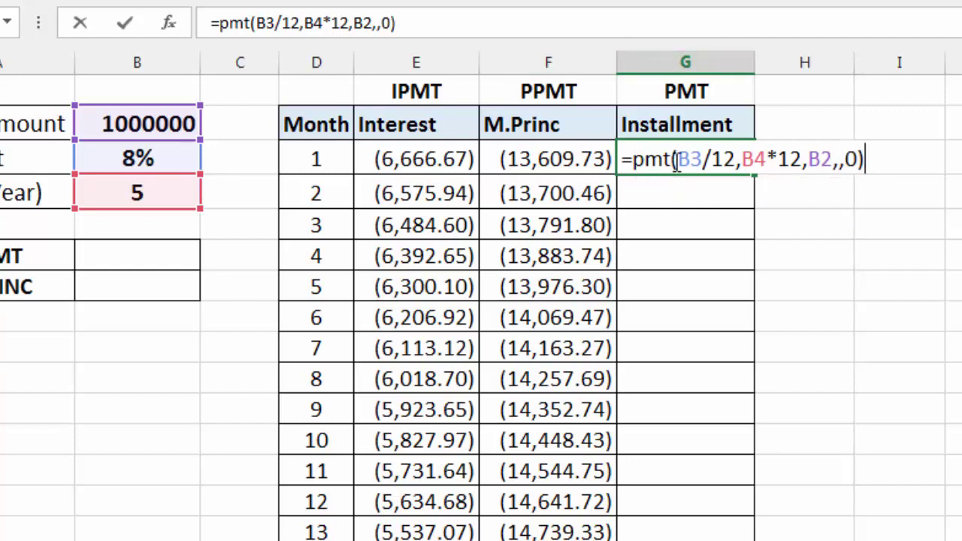
key(Return)
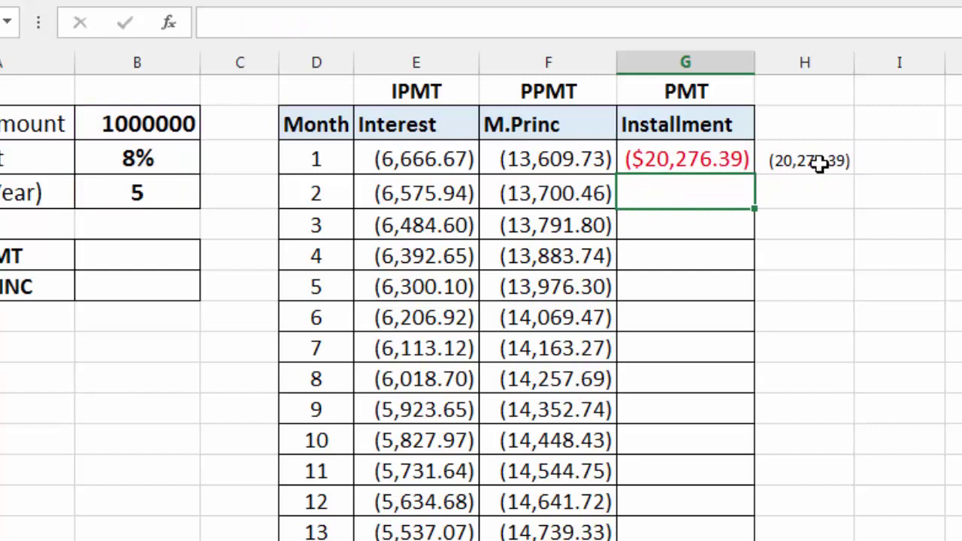
Apply comma style to G3 and make its B3, B4 and B2 references absolute
click(711, 159)
key(alt+h)
key(k)
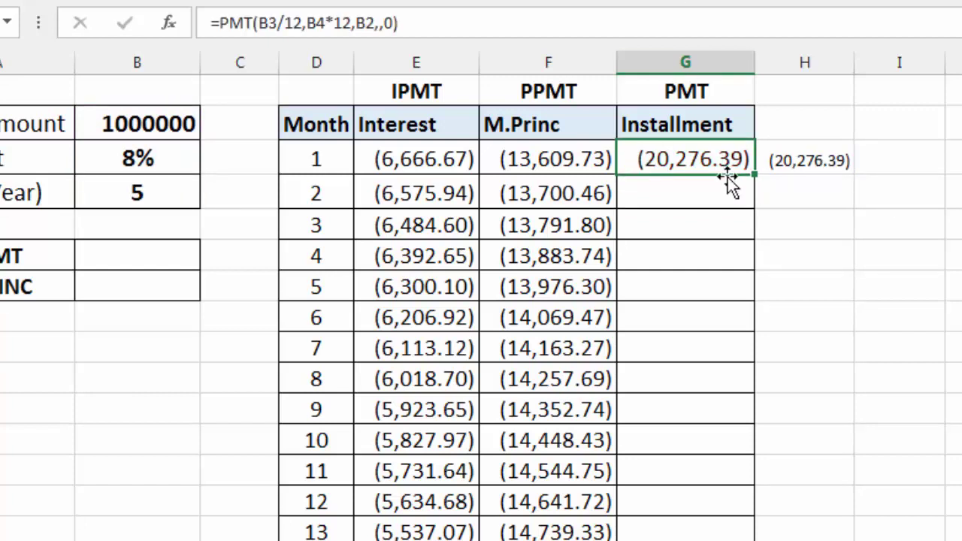
key(F2)
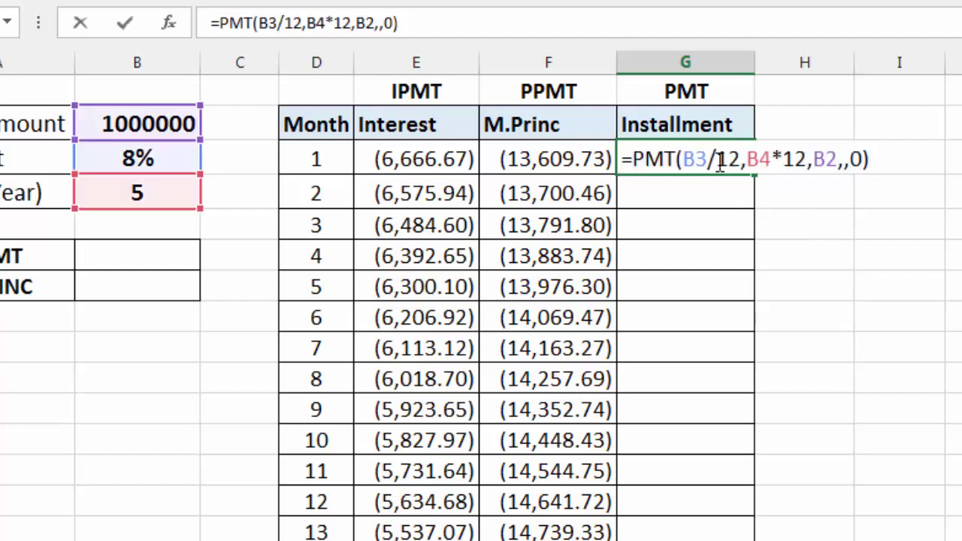
click(697, 158)
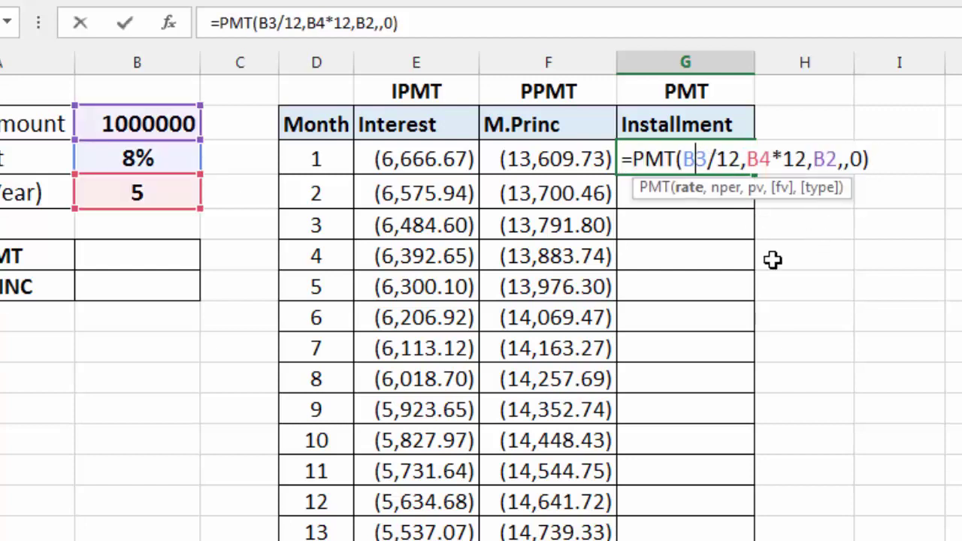
key(F4)
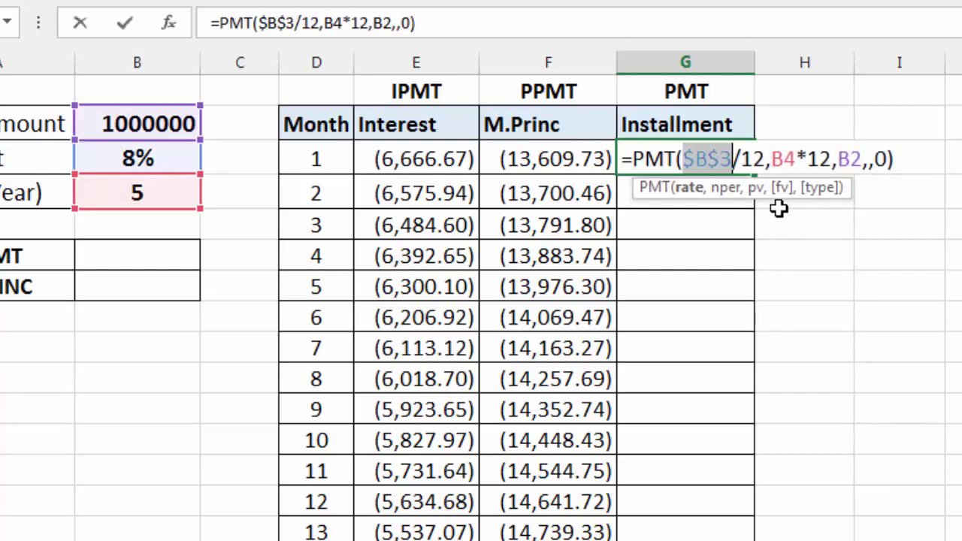
click(782, 155)
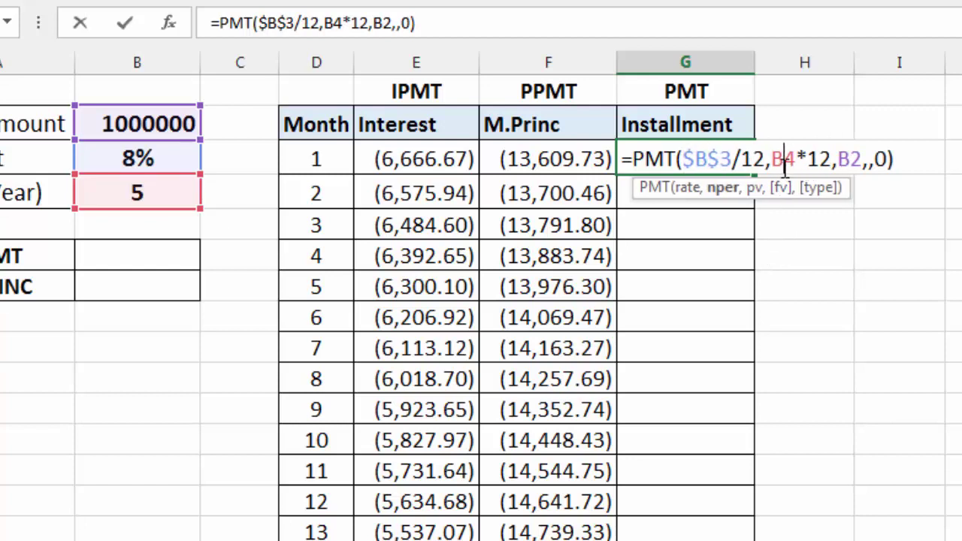
key(F4)
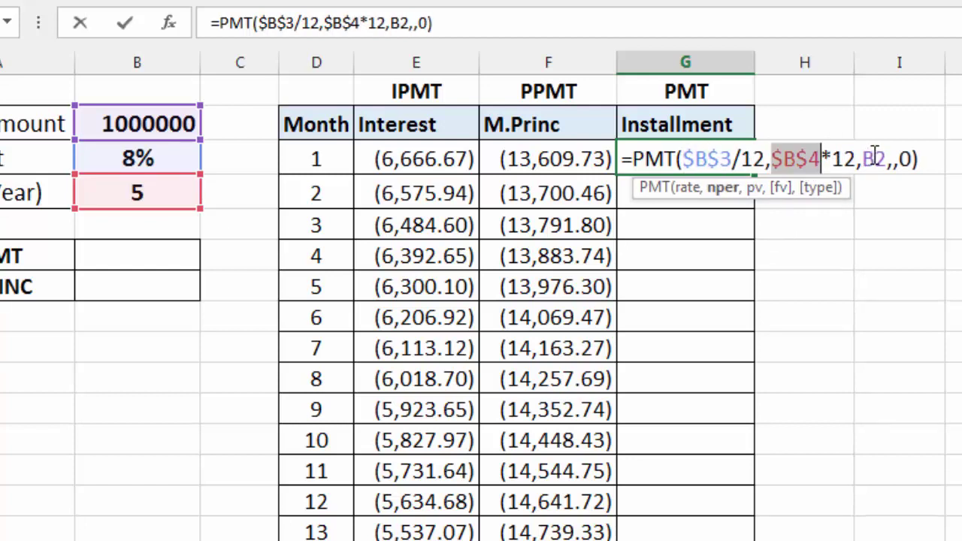
click(875, 156)
key(F4)
key(Return)
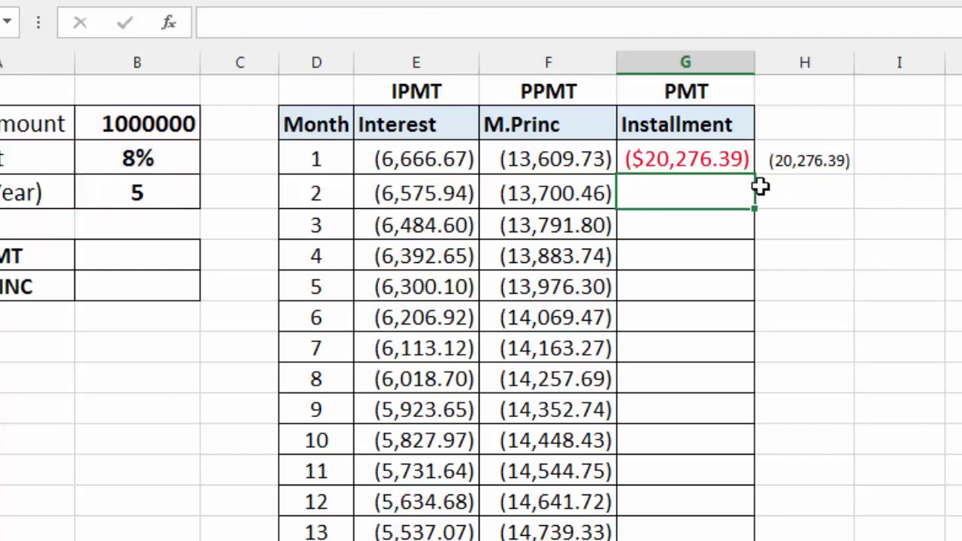
Fill the locked PMT formula down the Installment column, each month showing (20,276.39)
click(713, 158)
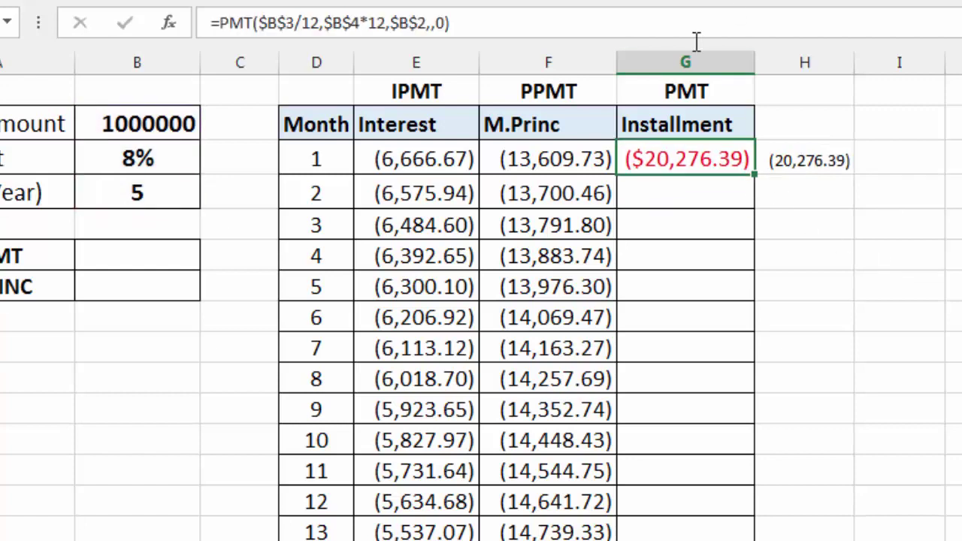
mouse_move(757, 175)
mouse_down()
mouse_move(752, 499)
mouse_move(751, 481)
mouse_up()
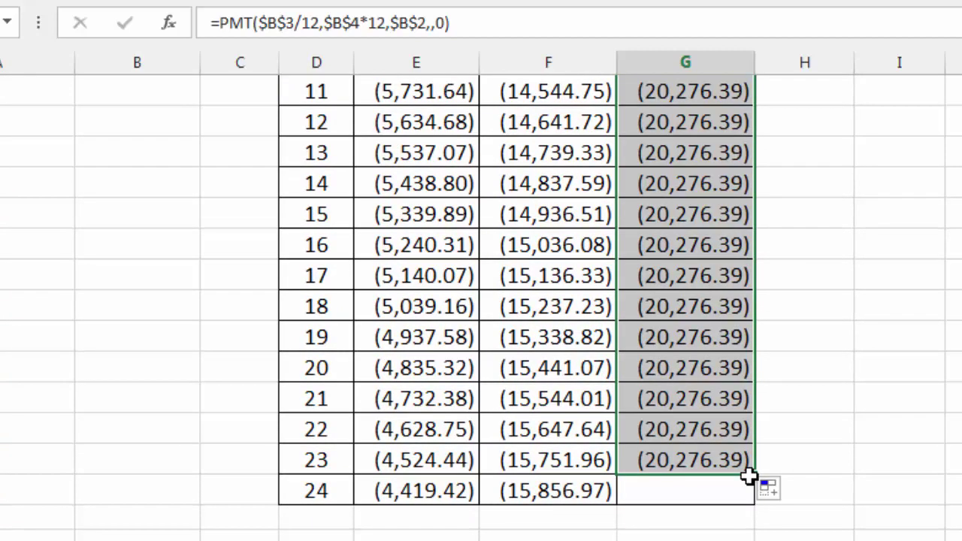
scroll(799, 421, up, 4)
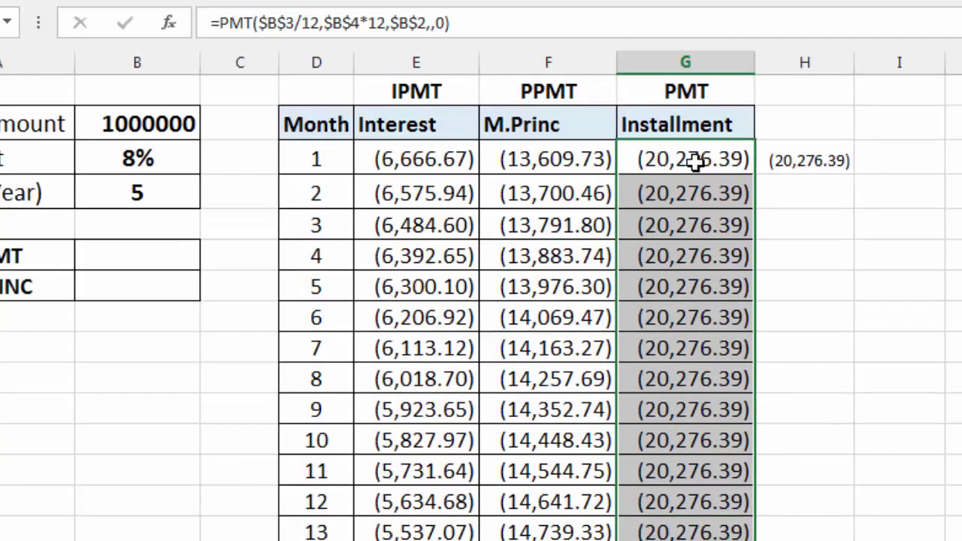
click(695, 160)
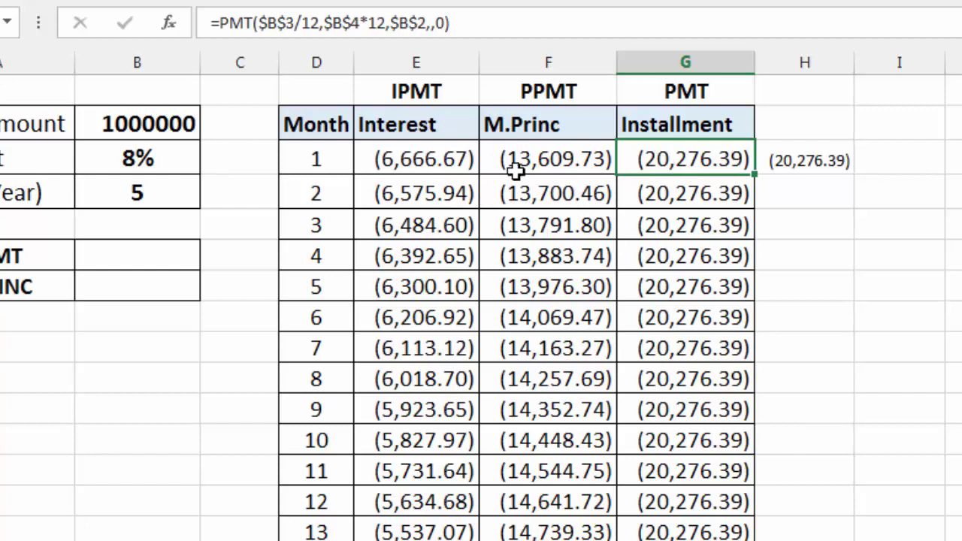
click(457, 188)
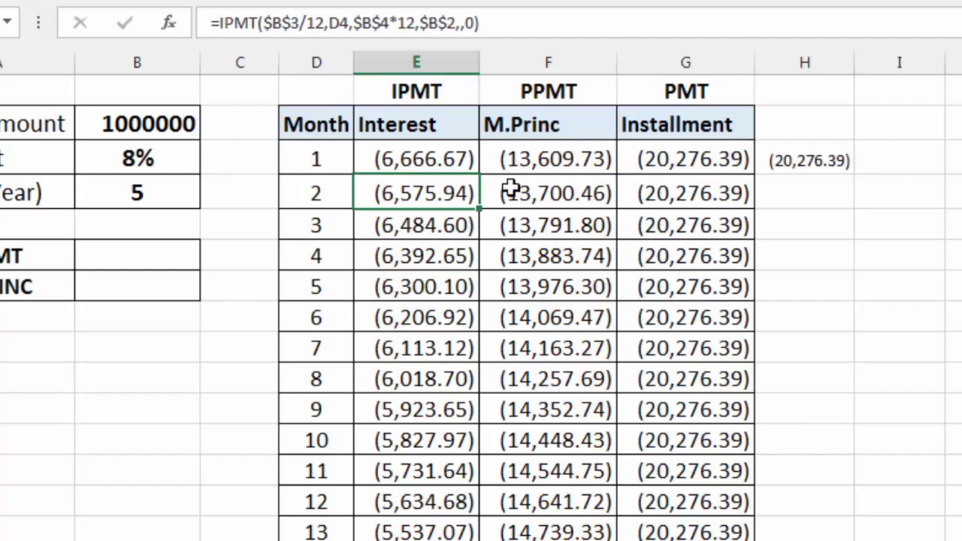
click(535, 193)
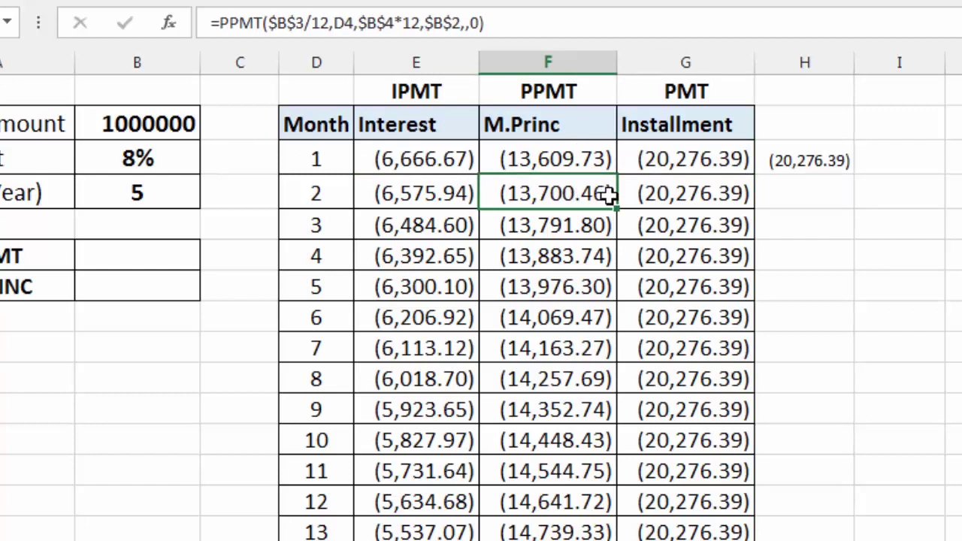
click(668, 194)
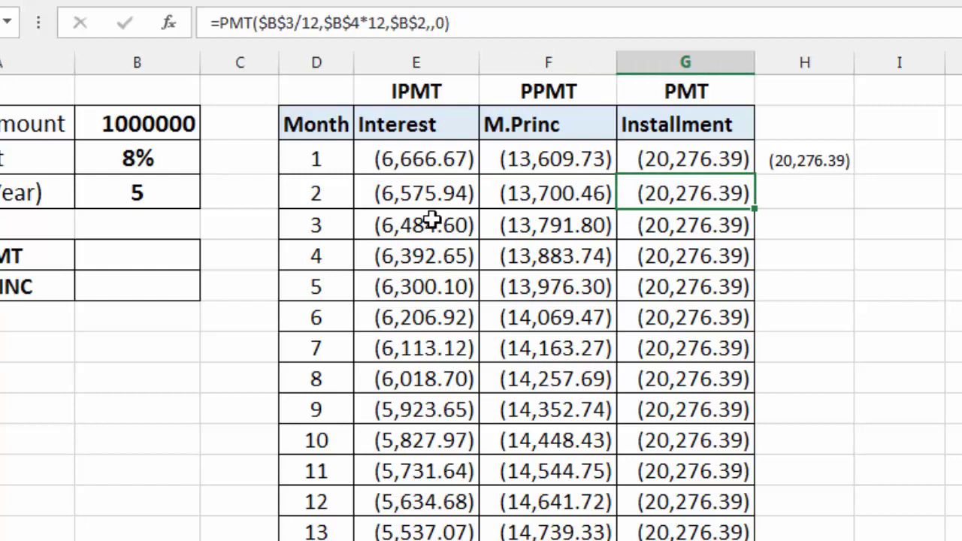
click(434, 220)
click(527, 221)
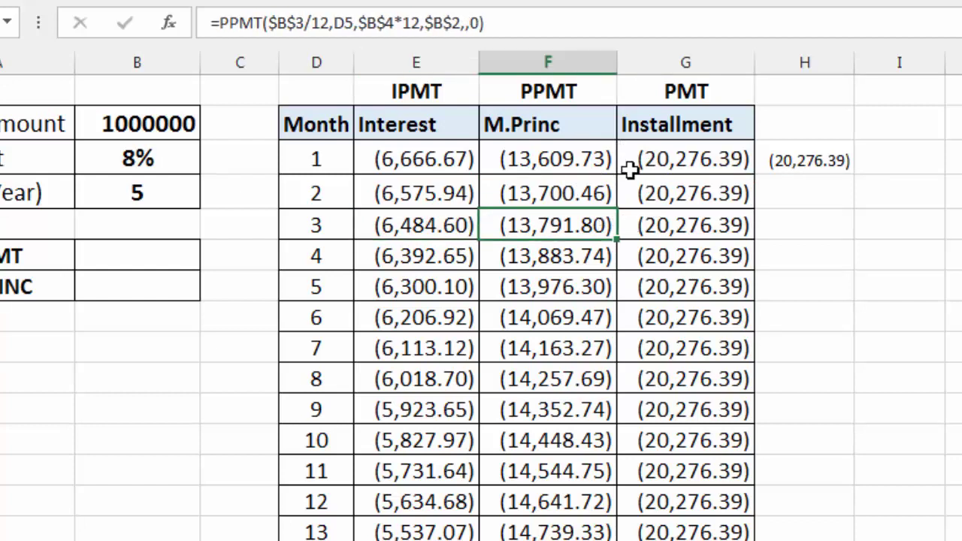
click(776, 160)
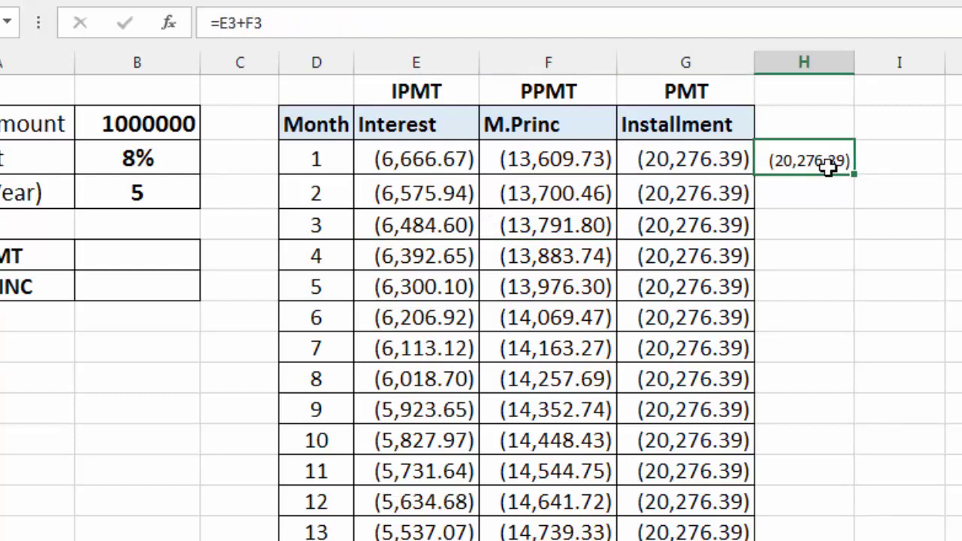
drag(856, 179, 854, 418)
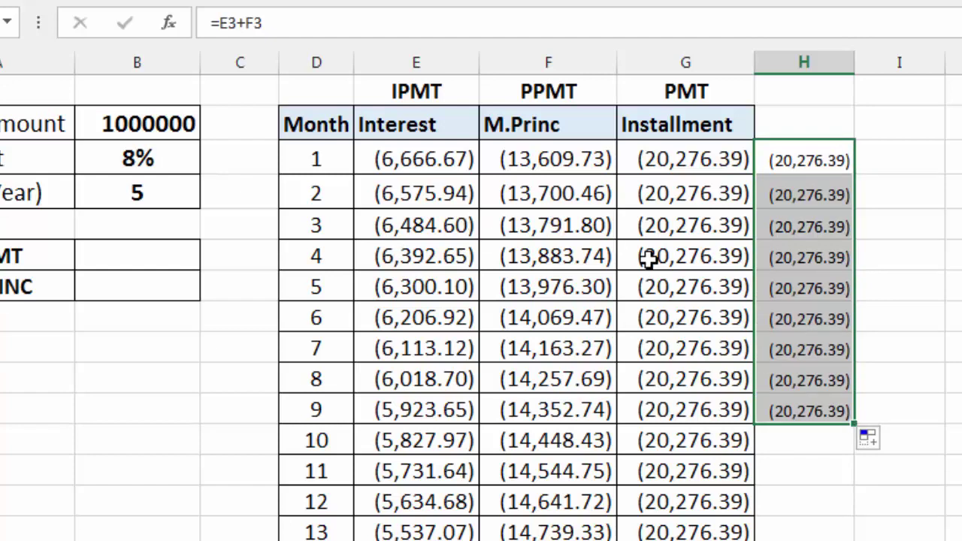
click(849, 365)
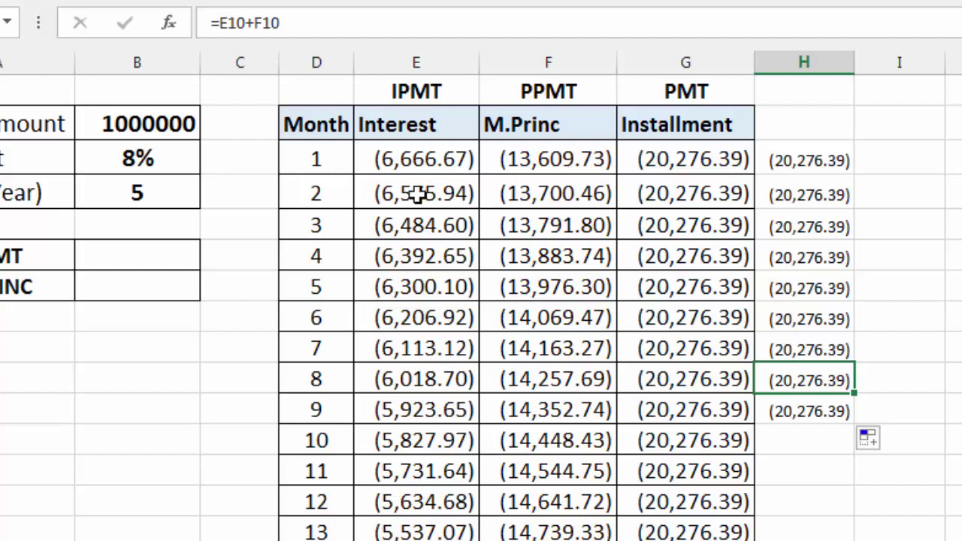
mouse_move(411, 192)
mouse_down()
mouse_move(520, 257)
mouse_move(520, 278)
mouse_up()
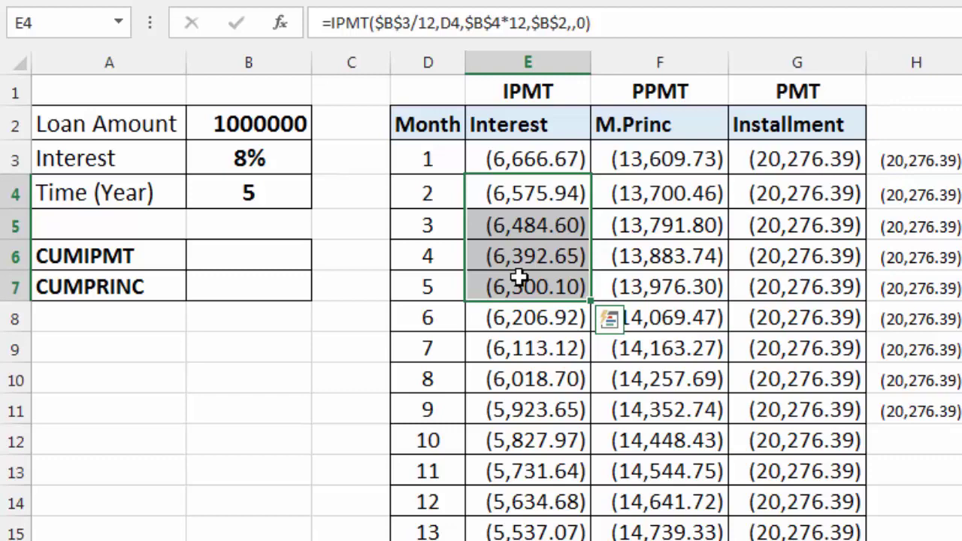
Enter =SUM(E4:E7) in C6, totalling months 2 to 5 interest at (25,753.28)
click(361, 252)
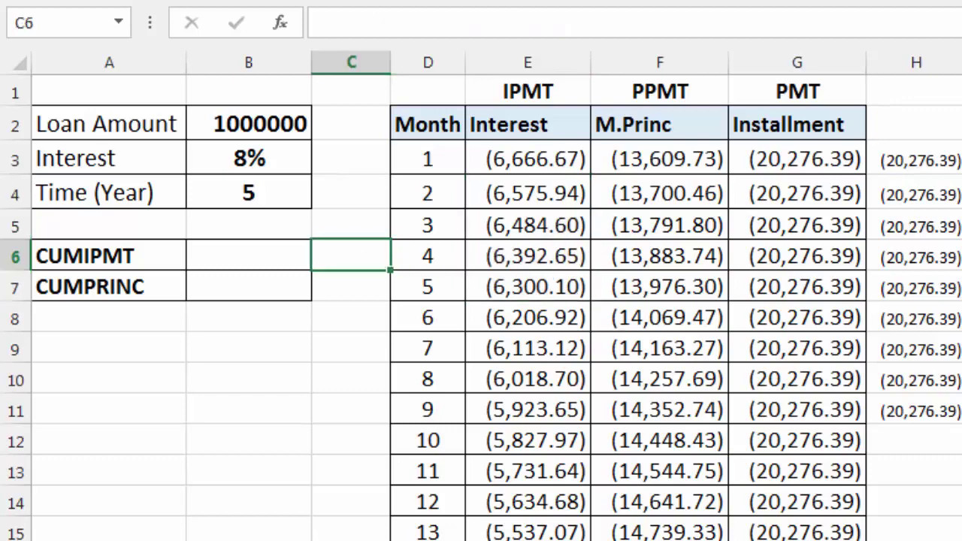
text(=)
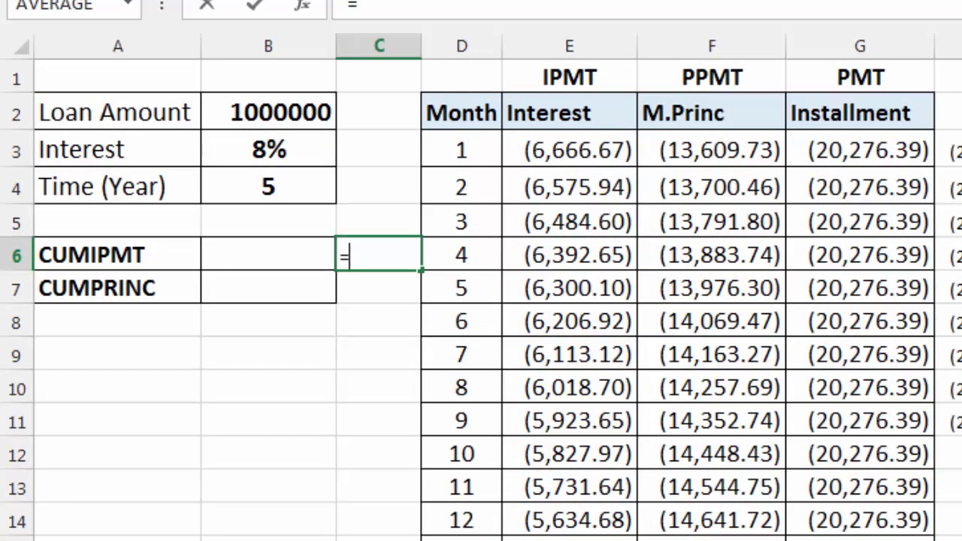
text(sum()
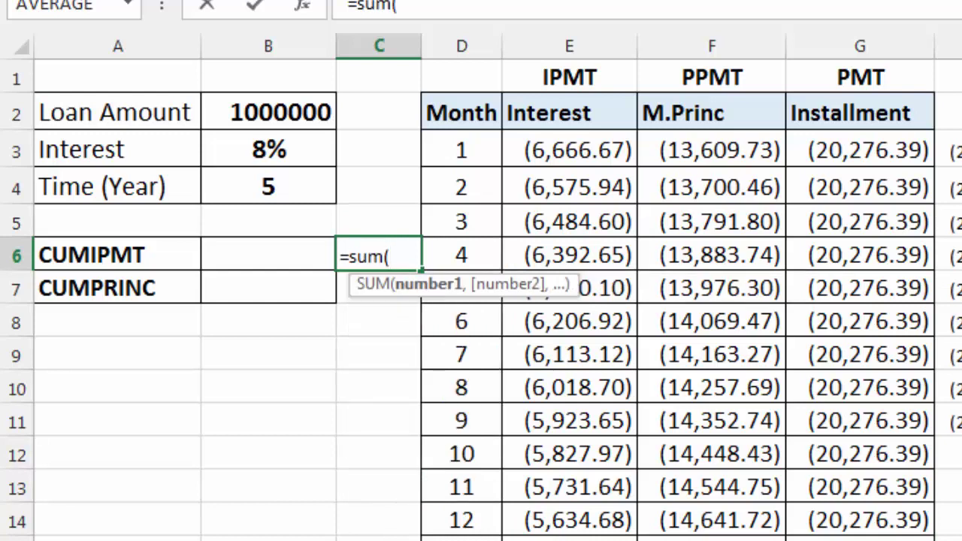
drag(569, 187, 571, 289)
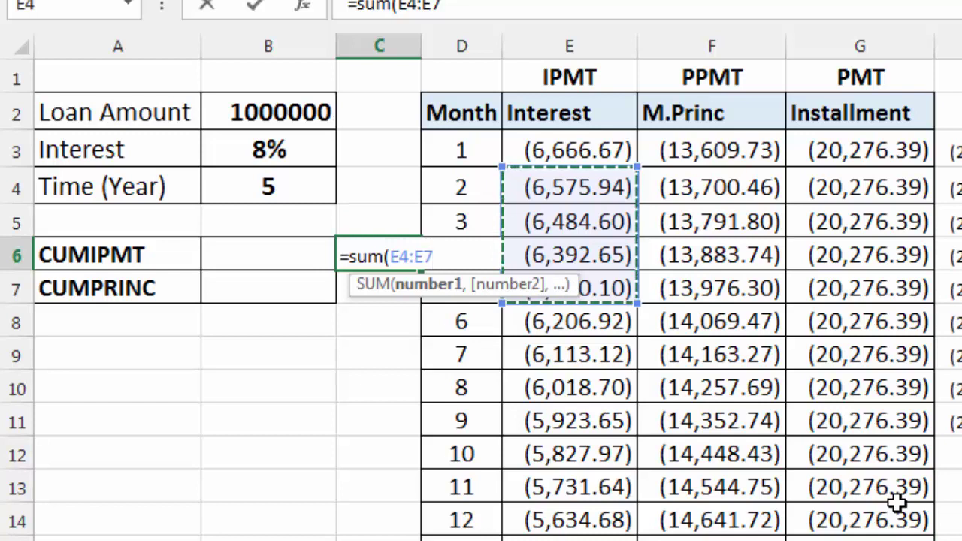
key(Return)
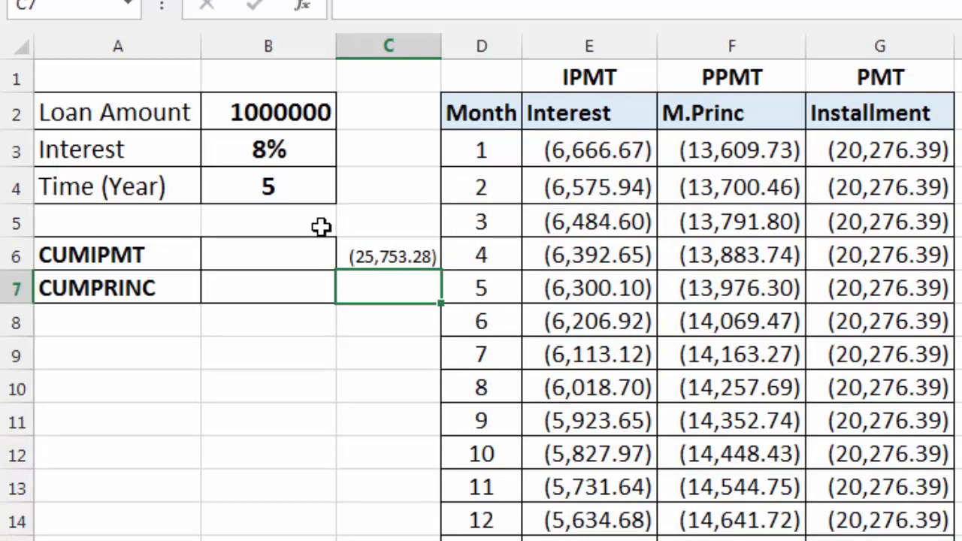
click(413, 258)
click(290, 255)
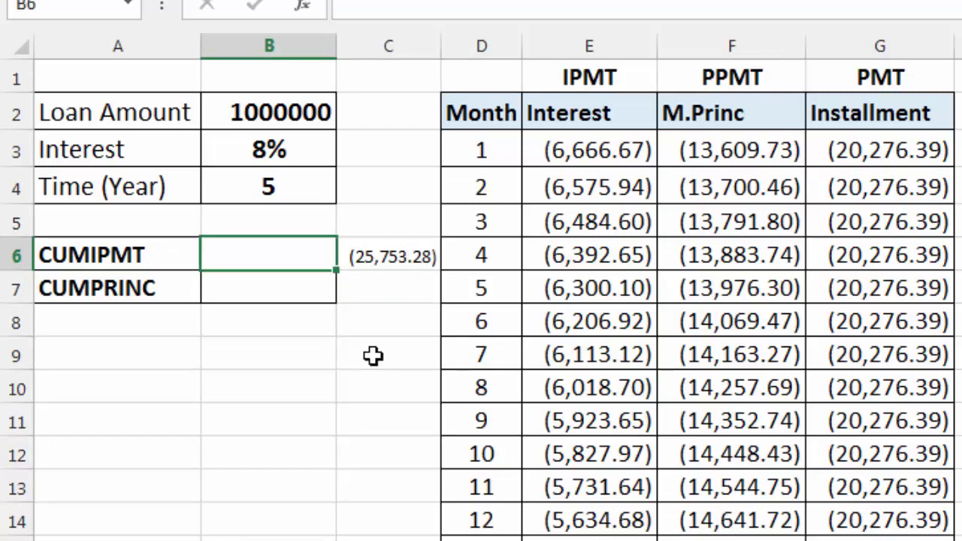
text(=)
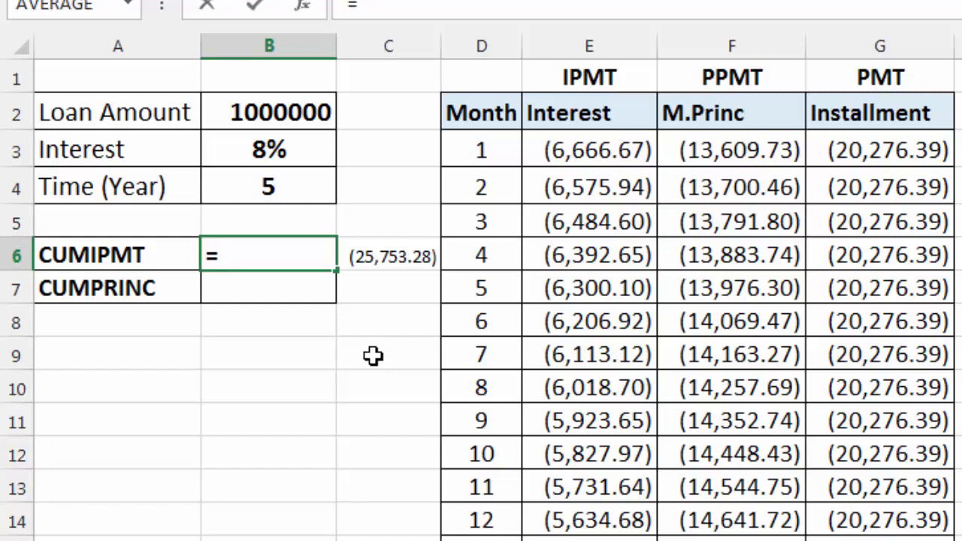
text(cum)
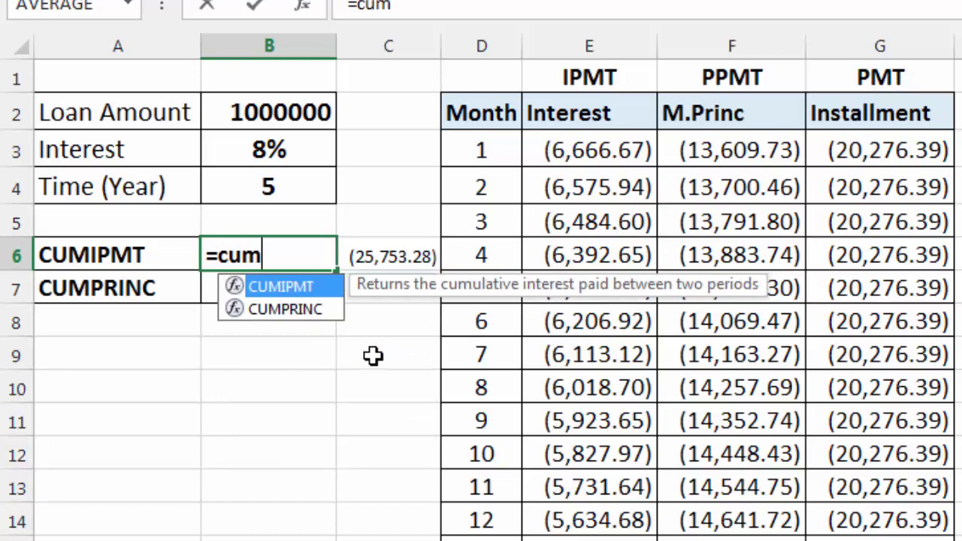
text(ipmt)
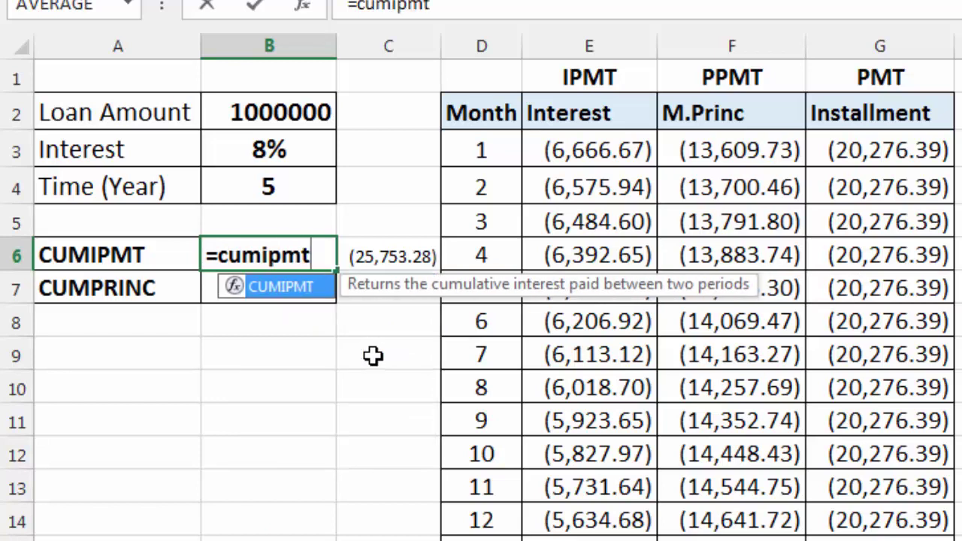
text(()
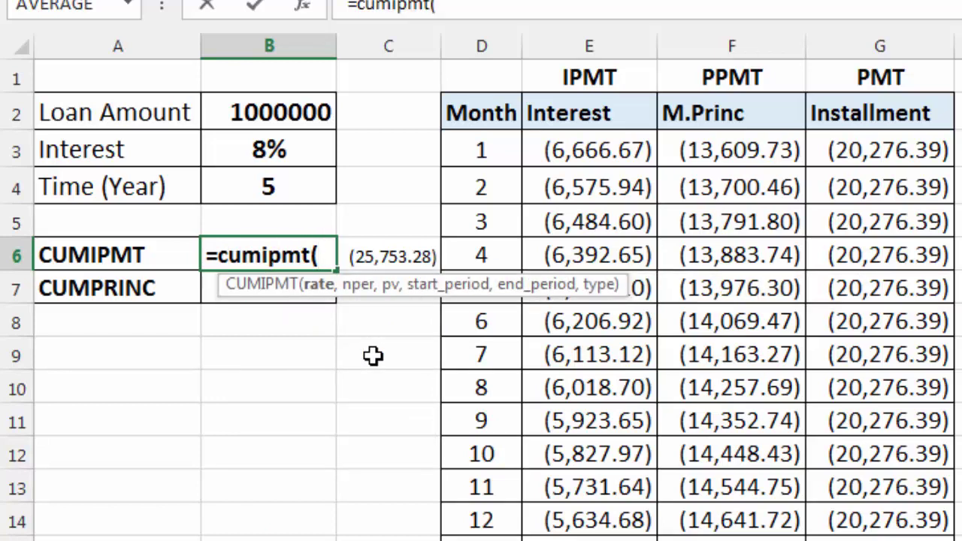
Complete B6 as =CUMIPMT(B3/12,B4*12,B2,D4,D7,0), giving -25753.28 for months 2 to 5
click(283, 149)
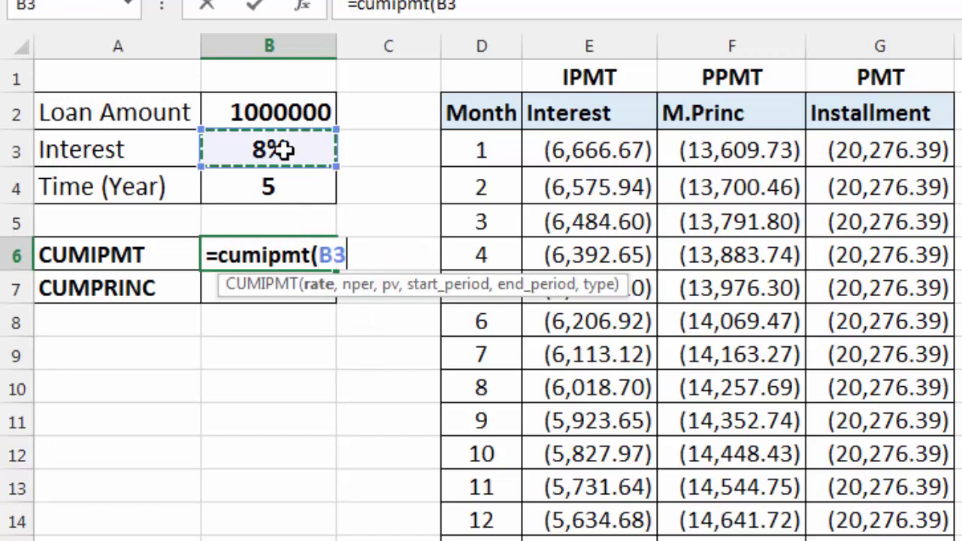
text(/12)
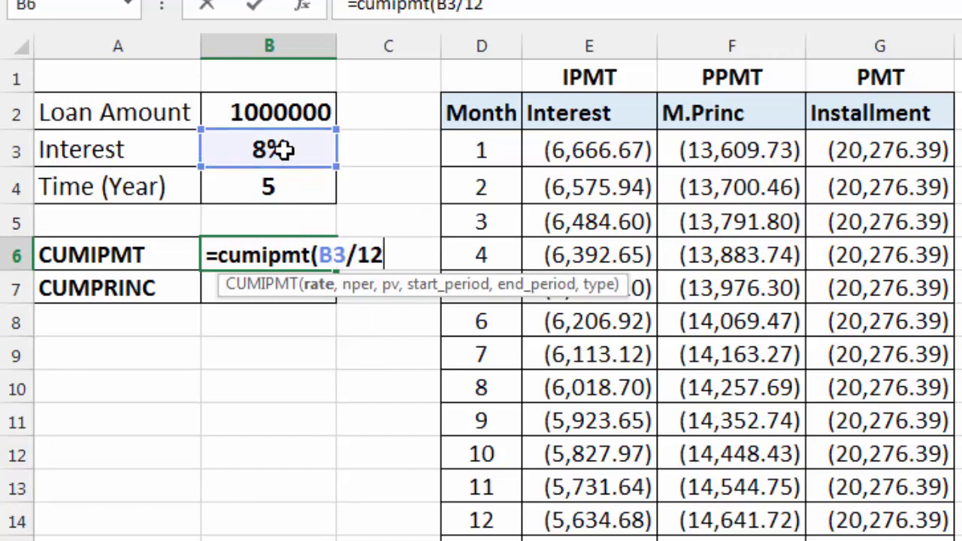
text(,)
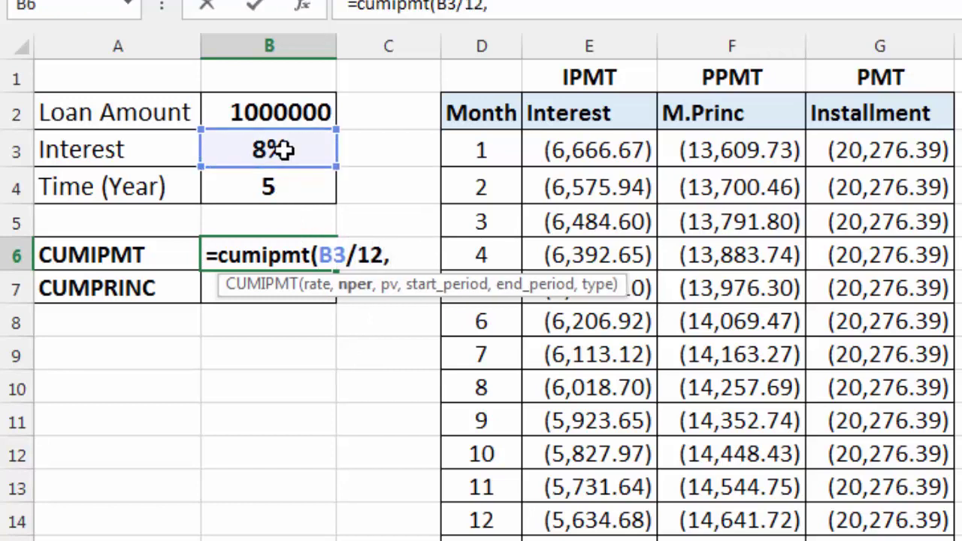
click(287, 187)
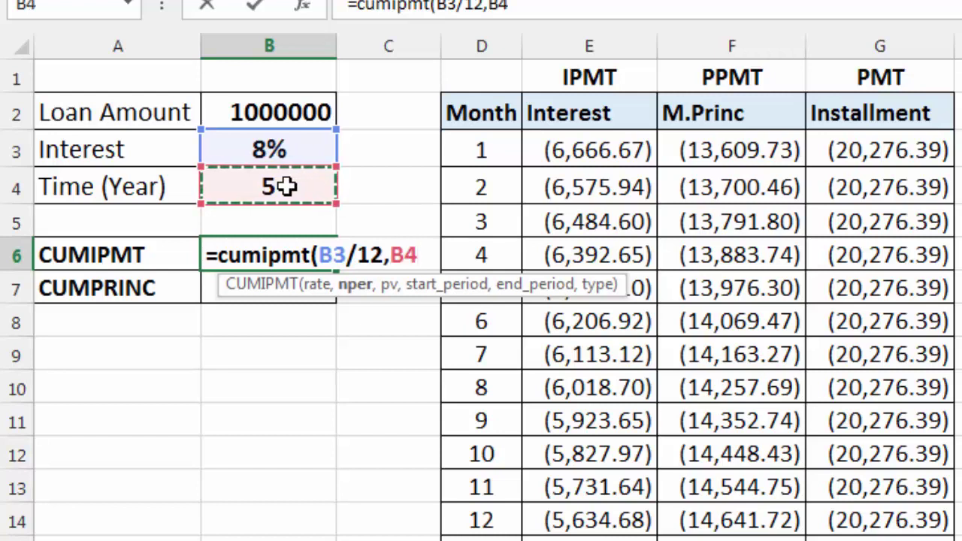
text(*12,)
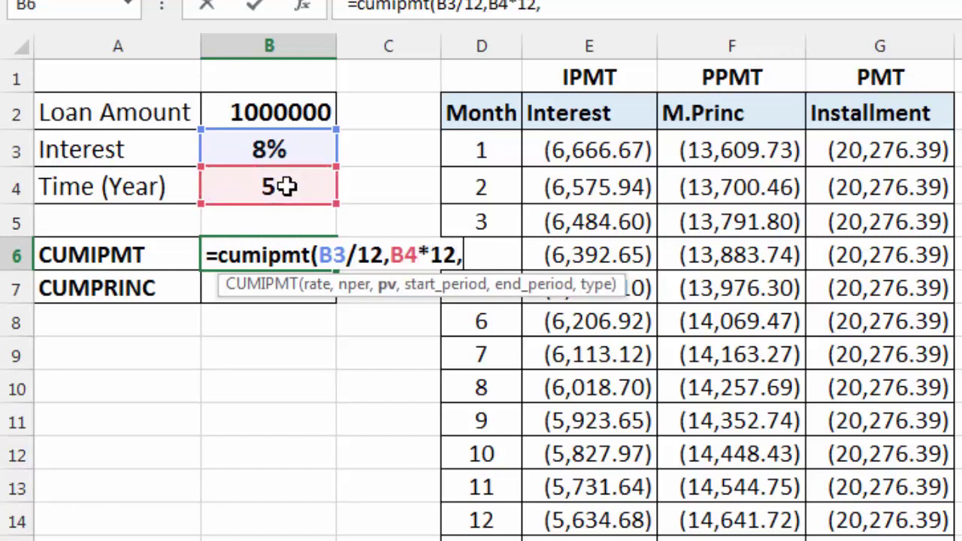
click(305, 113)
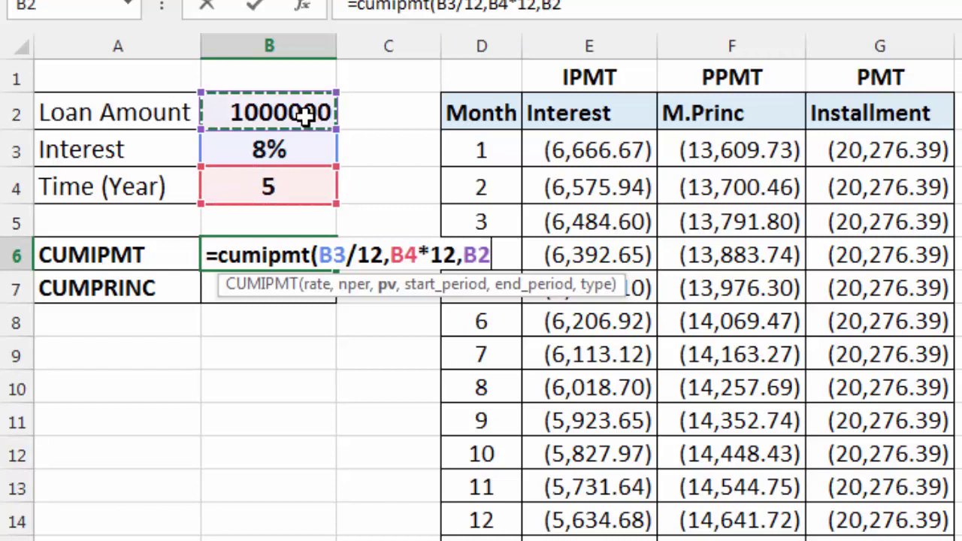
text(,)
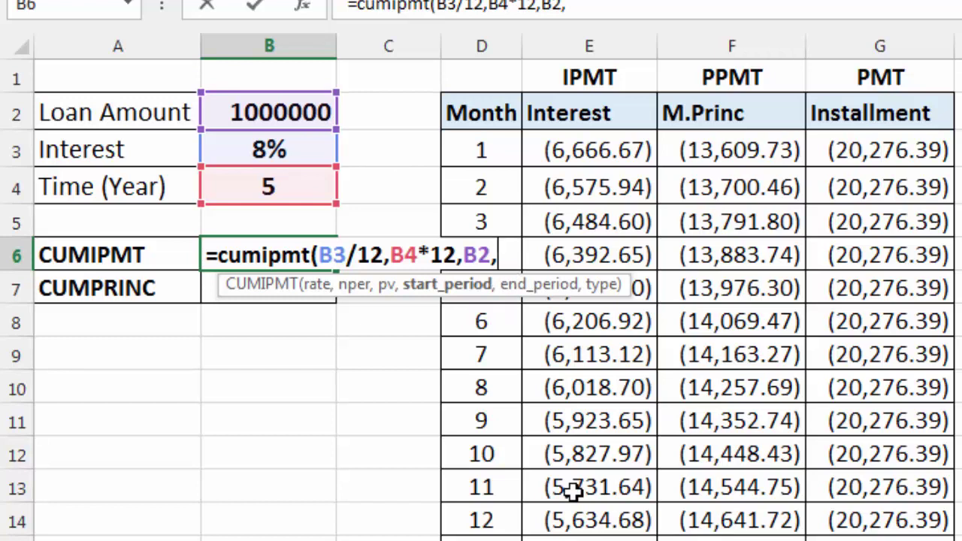
click(496, 188)
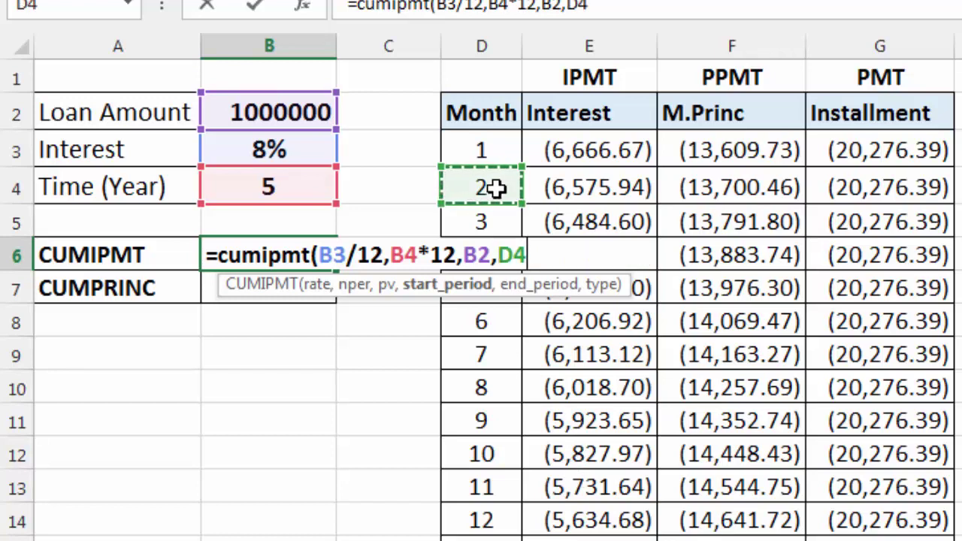
text(,)
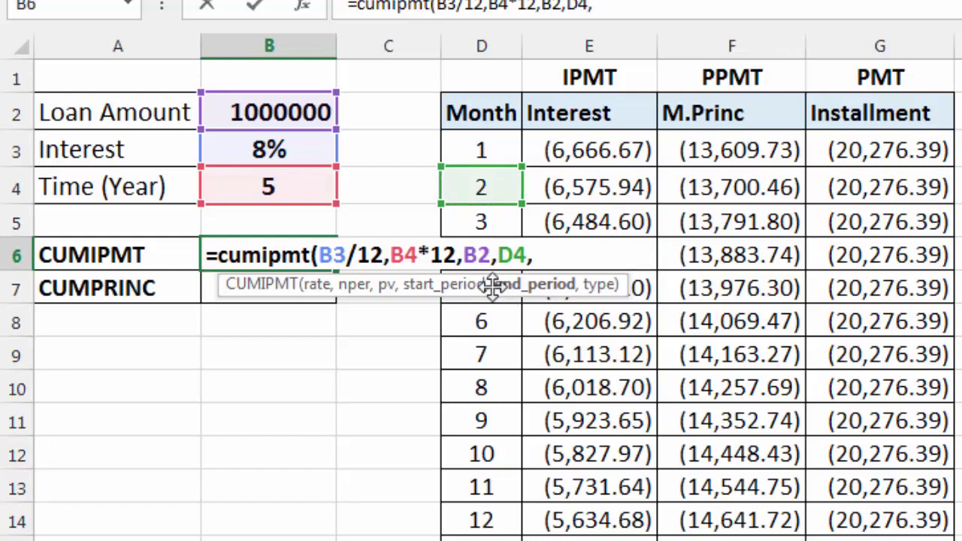
text(d7,)
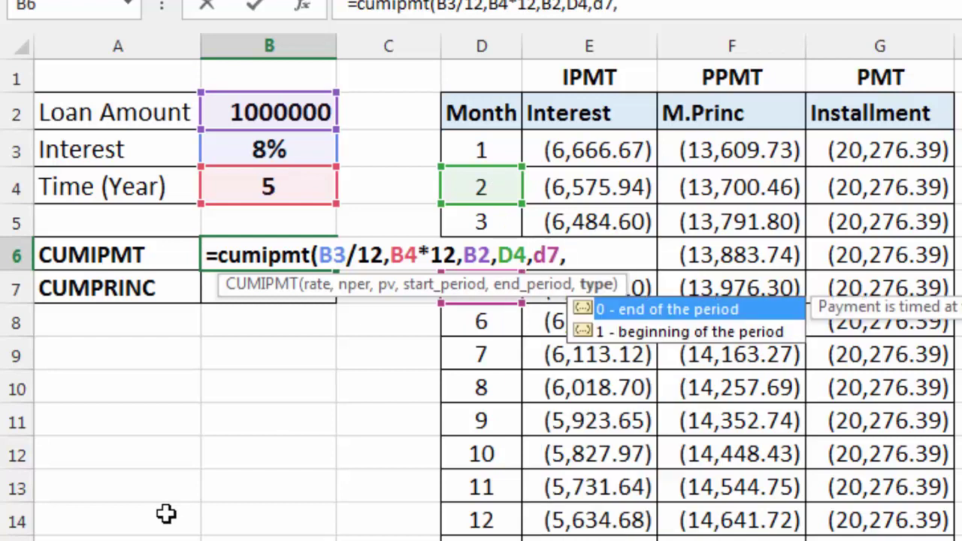
text(0)
text())
key(Return)
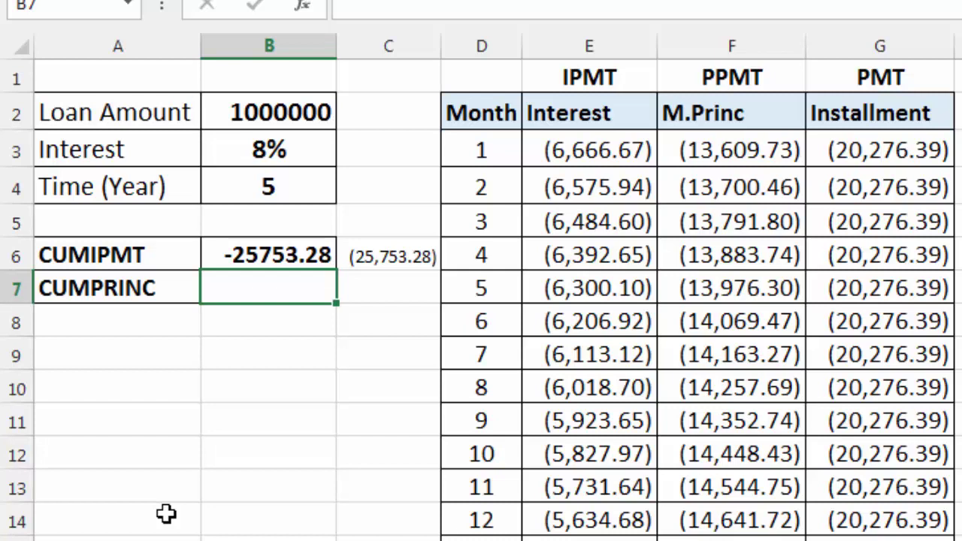
Negate the CUMIPMT formula in B6 so it shows a positive 25,753.28 for months 2–5
click(263, 256)
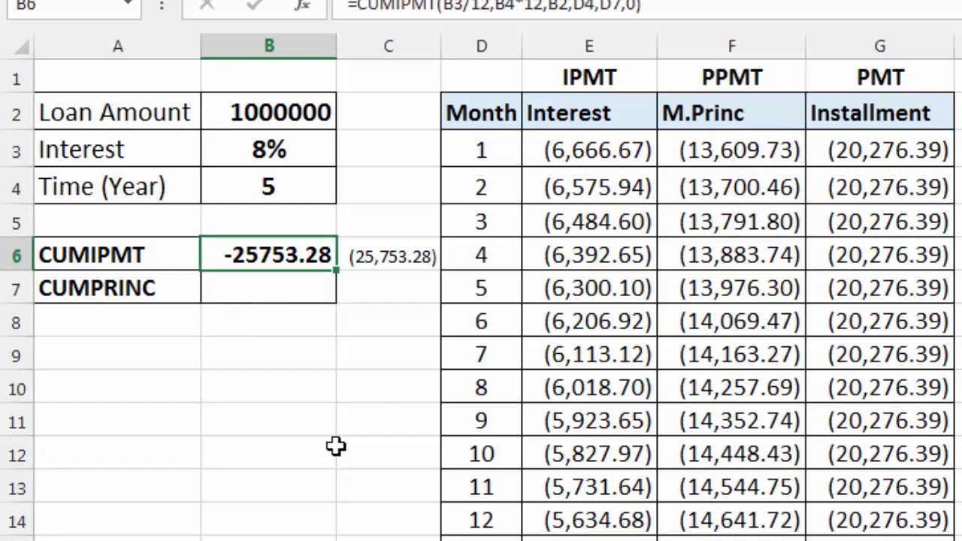
click(297, 109)
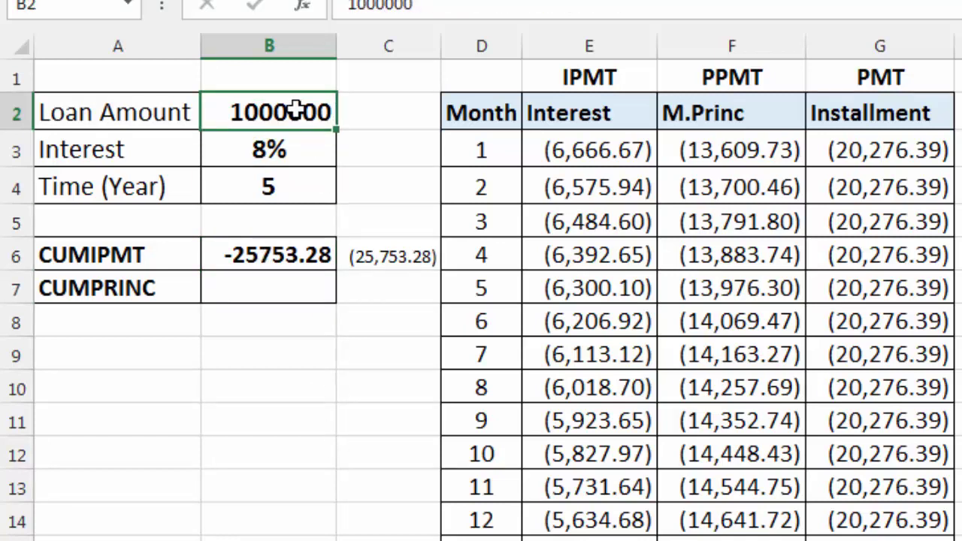
click(291, 256)
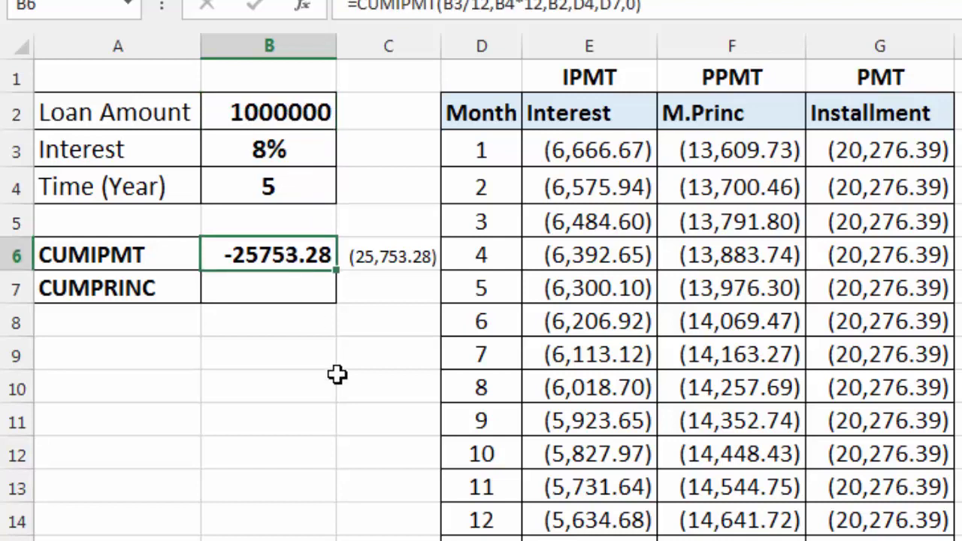
key(F2)
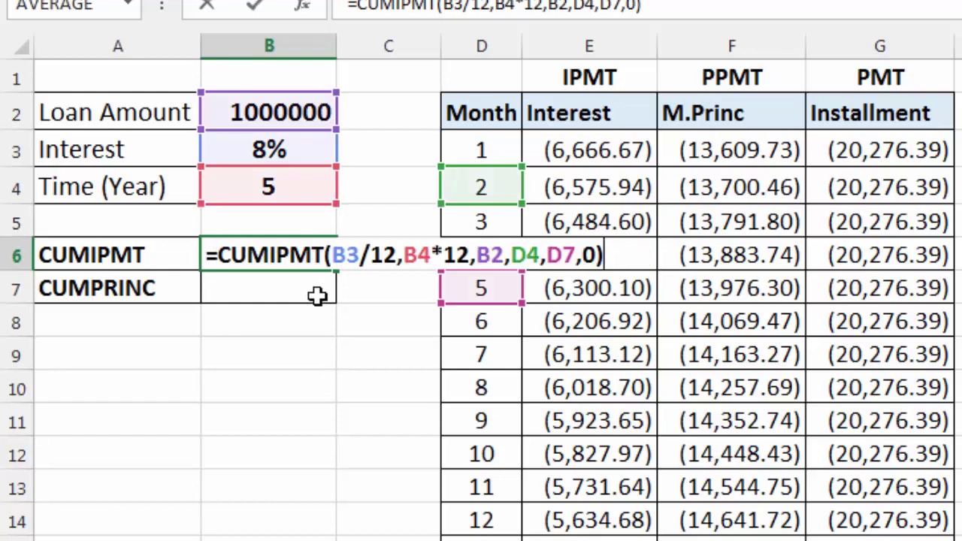
click(218, 252)
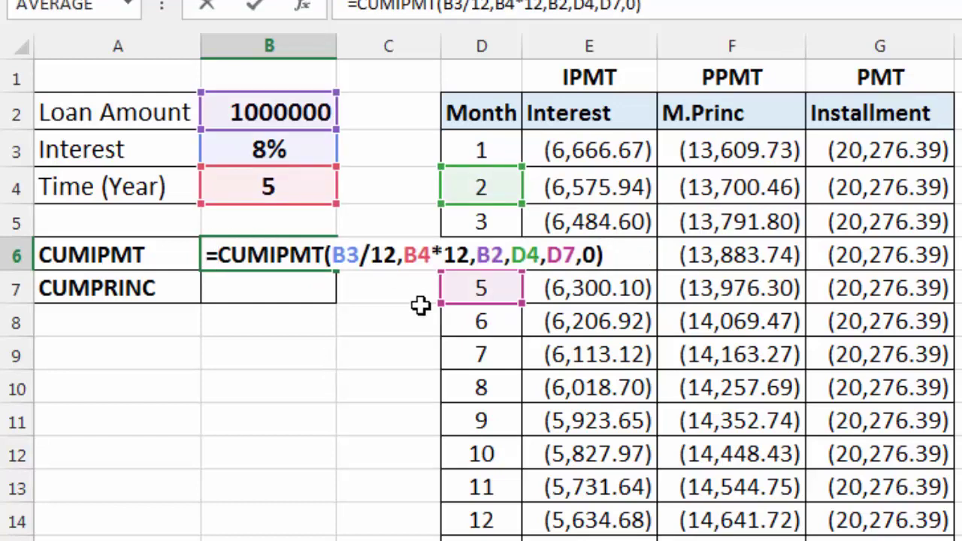
text(-)
key(Return)
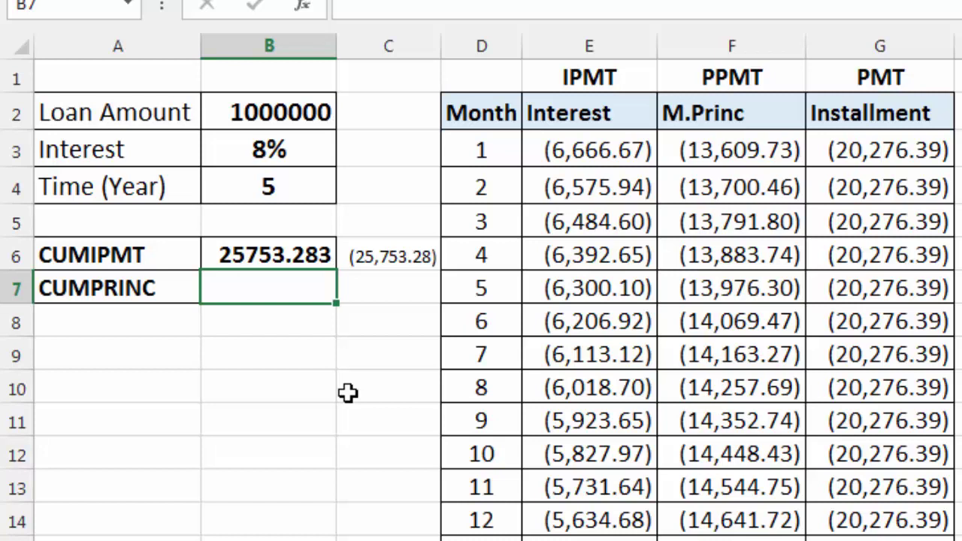
Enter =CUMPRINC(B3/12,B4*12,B2,2,5,0) in B7 for principal over months 2–5
text(=cum)
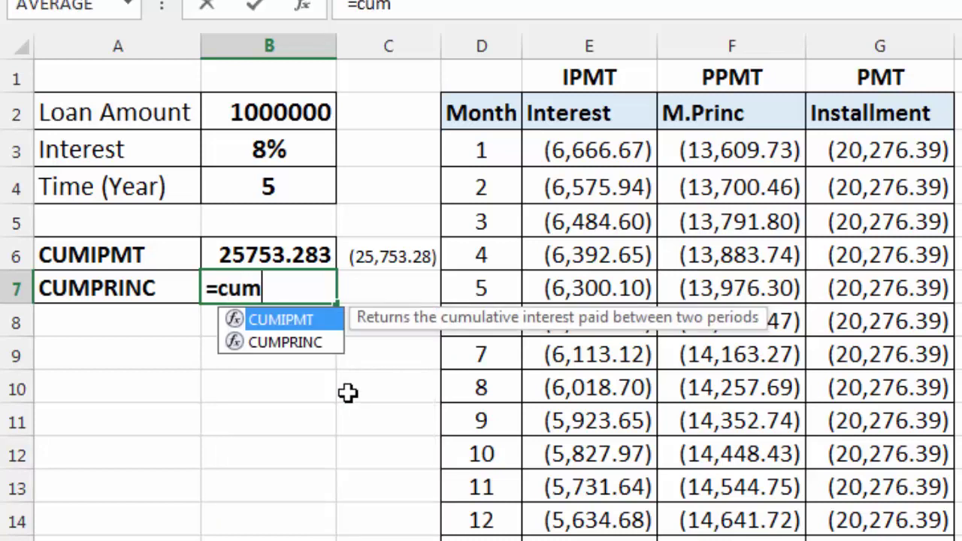
text(princ)
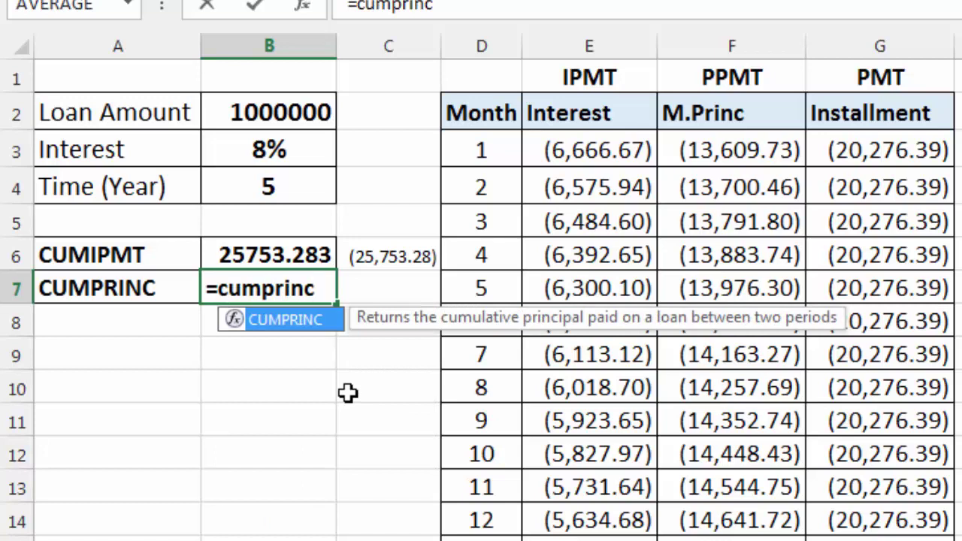
text(()
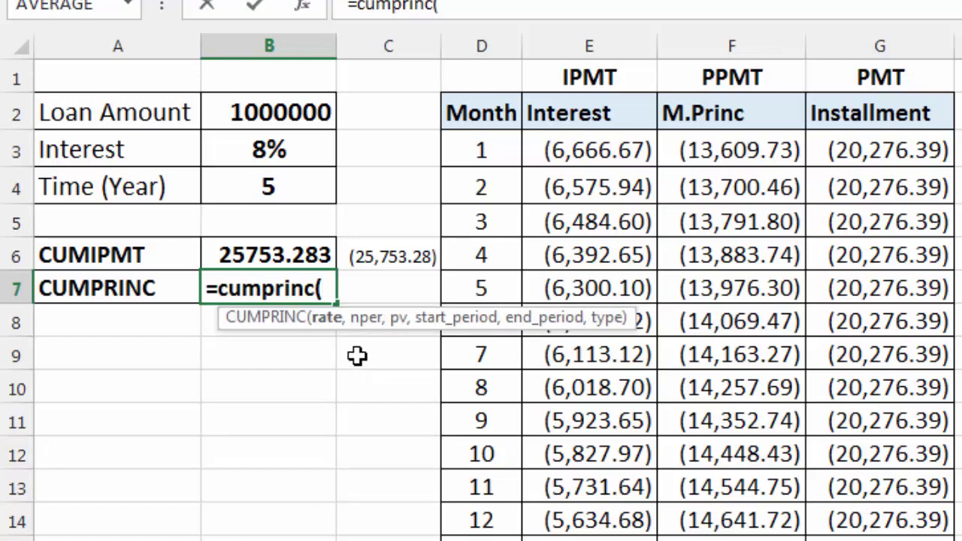
click(261, 143)
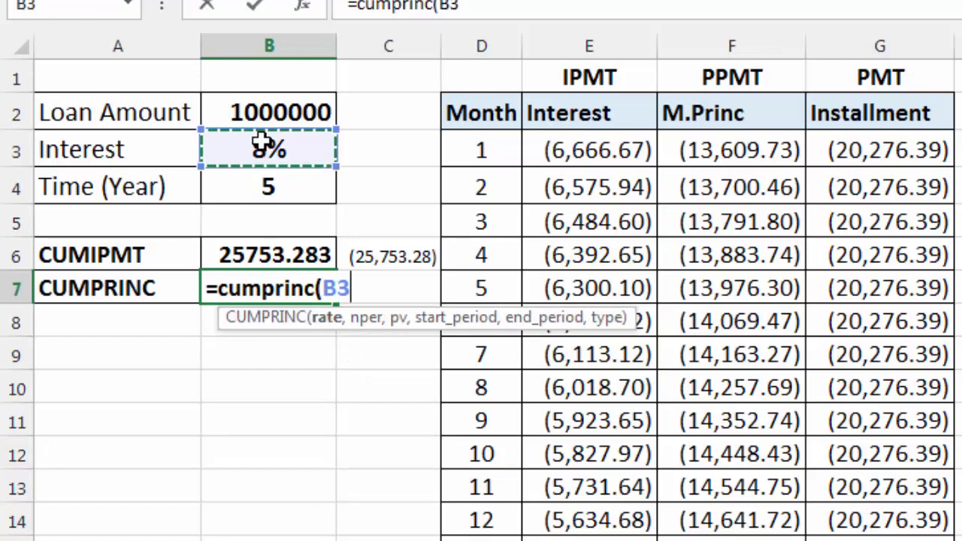
text(/12,)
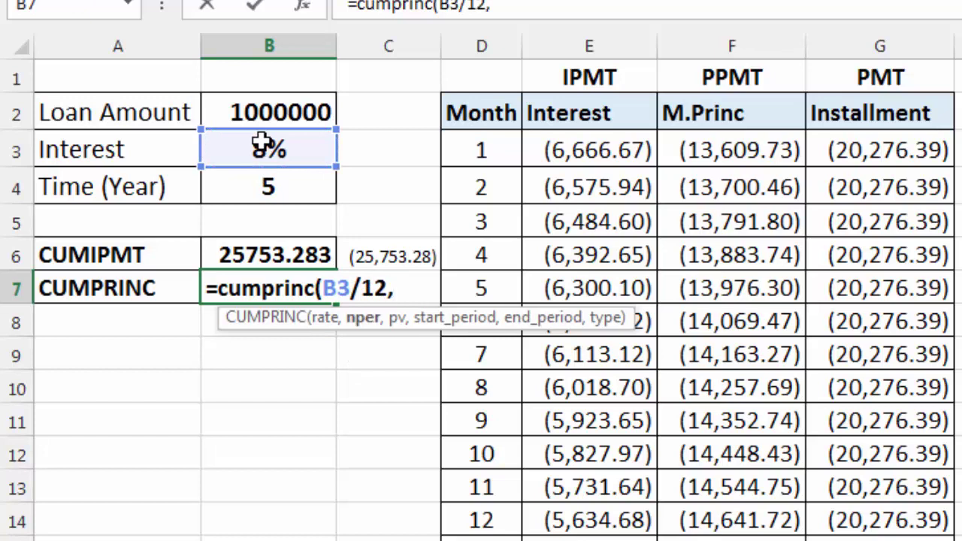
click(278, 177)
text(*12,)
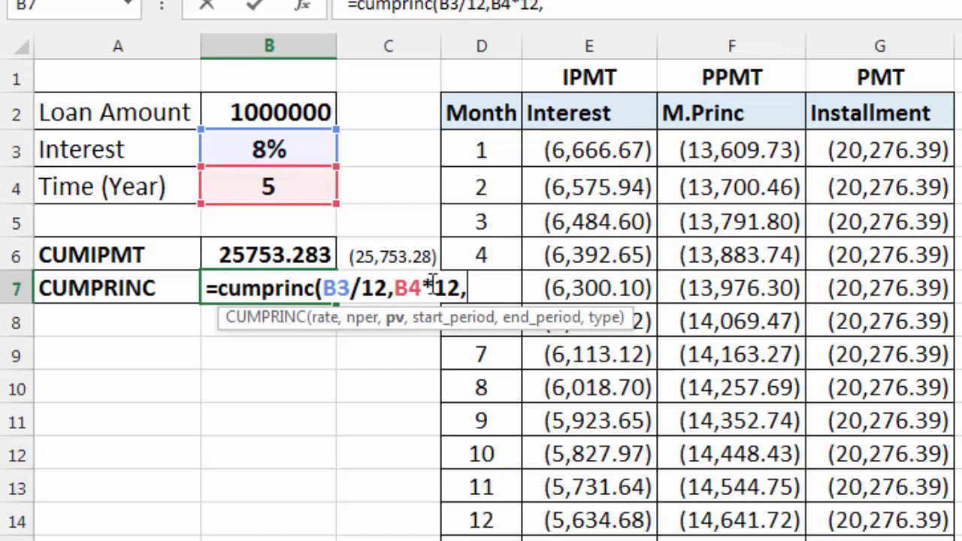
click(288, 113)
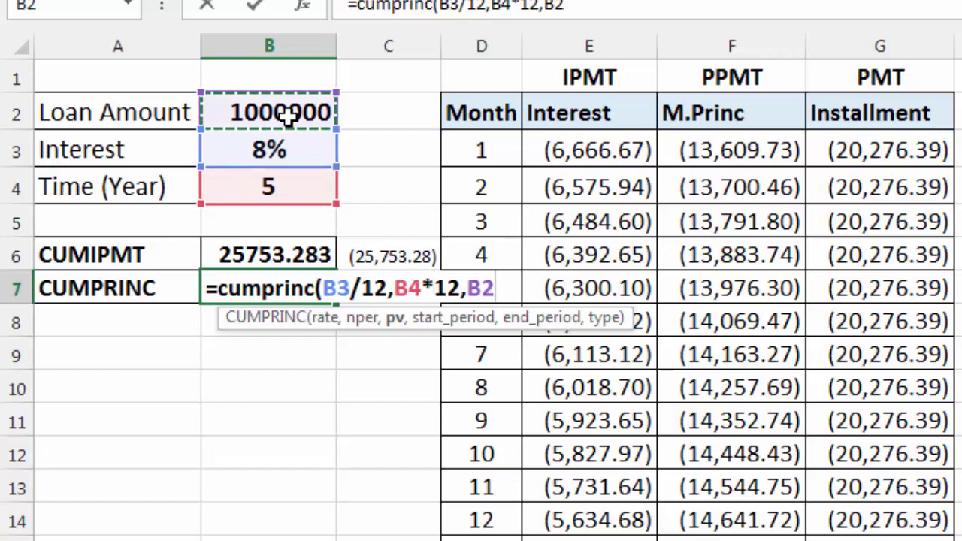
text(,)
click(496, 188)
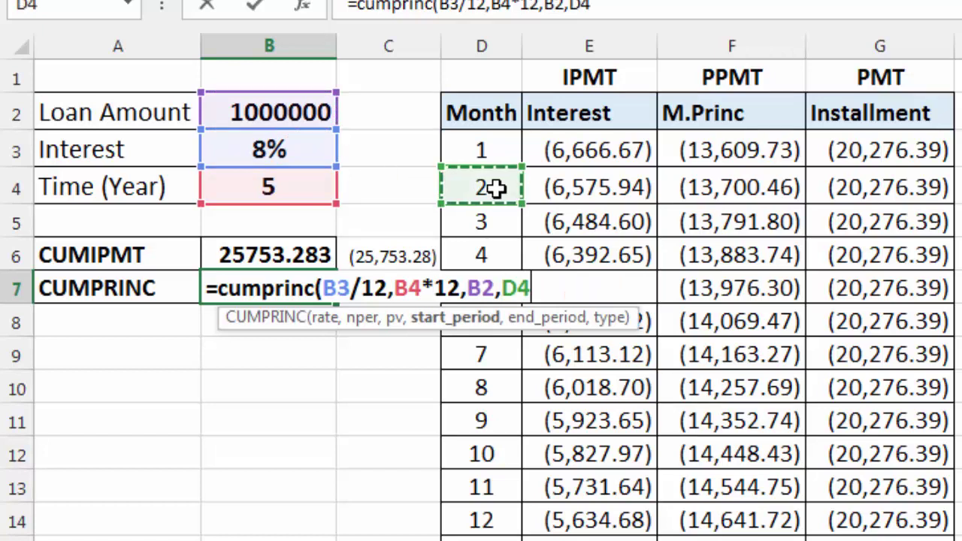
text(,)
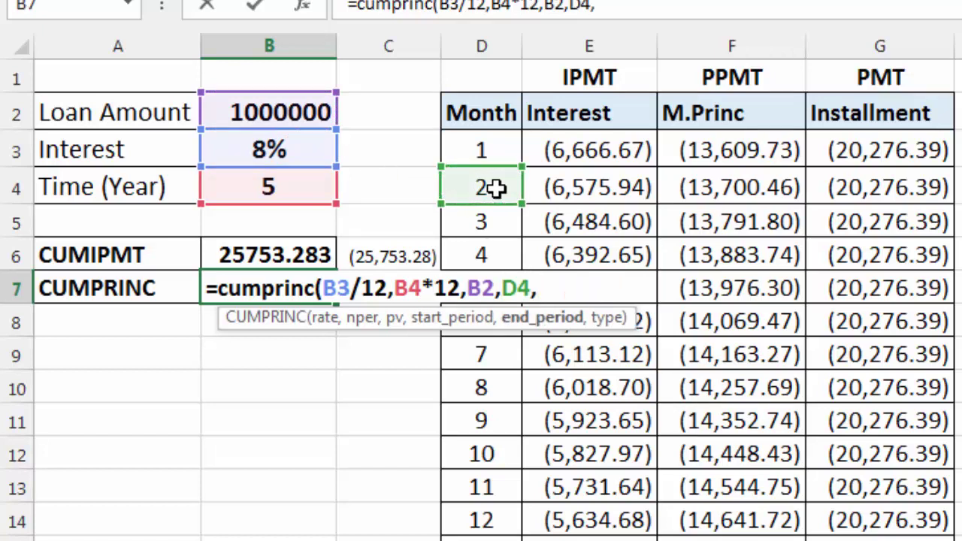
text(d7)
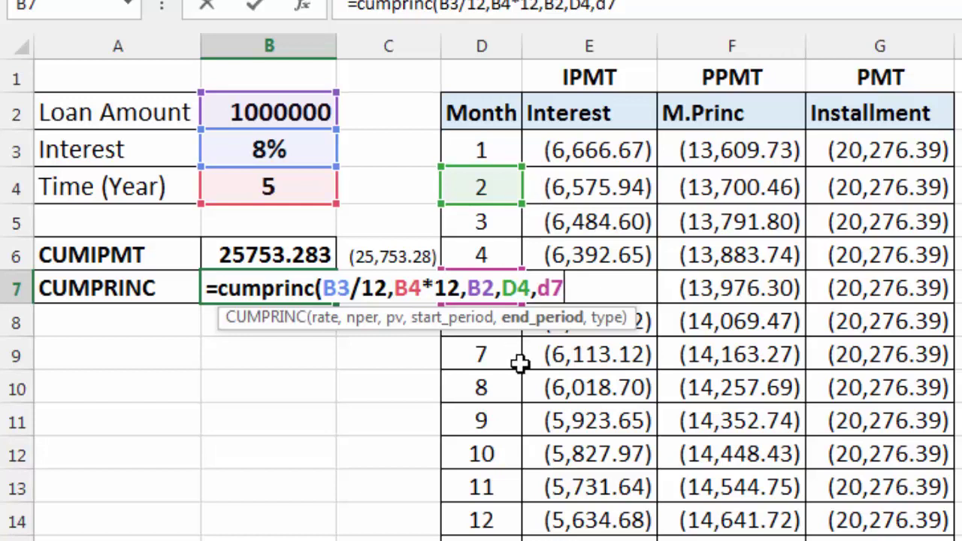
key(BackSpace)
key(BackSpace)
key(BackSpace)
key(BackSpace)
key(BackSpace)
text(2,)
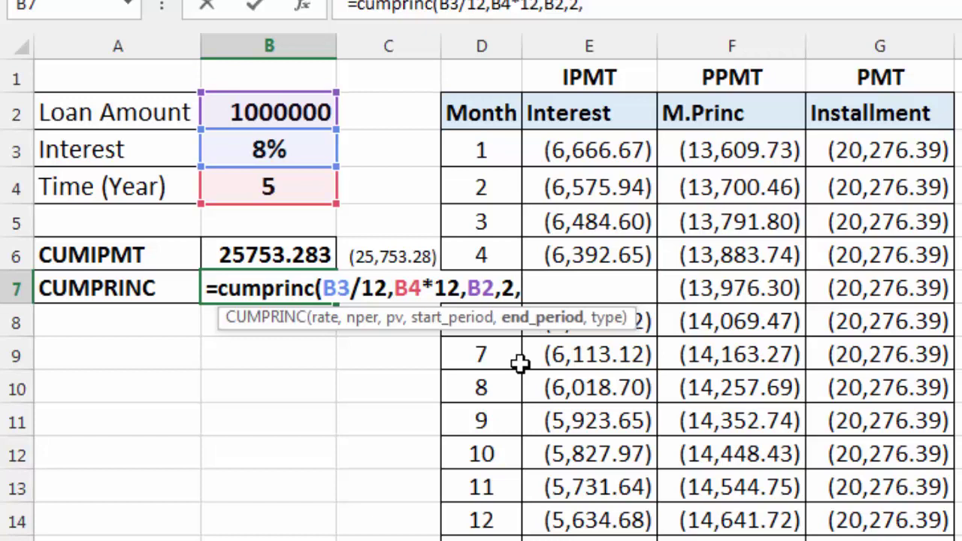
text(5)
text(,0)
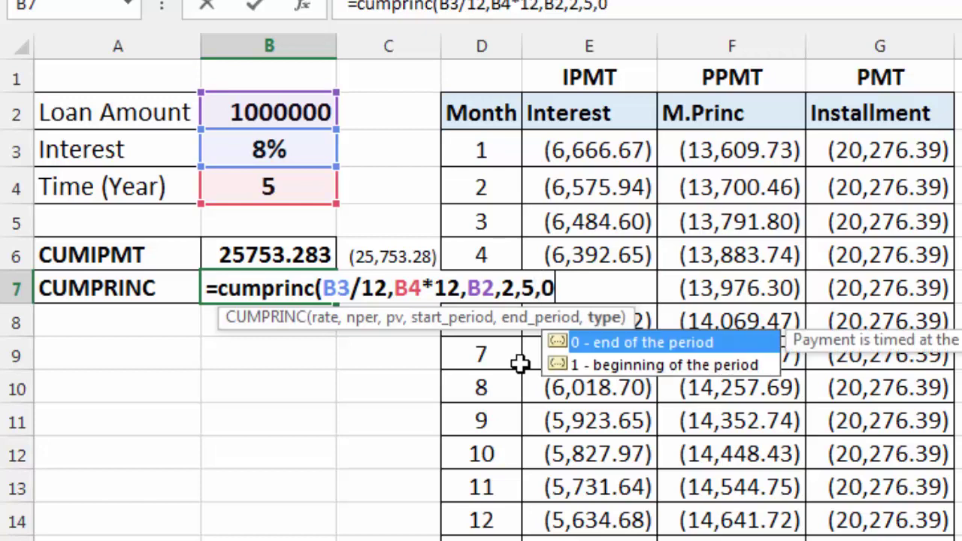
text())
key(Return)
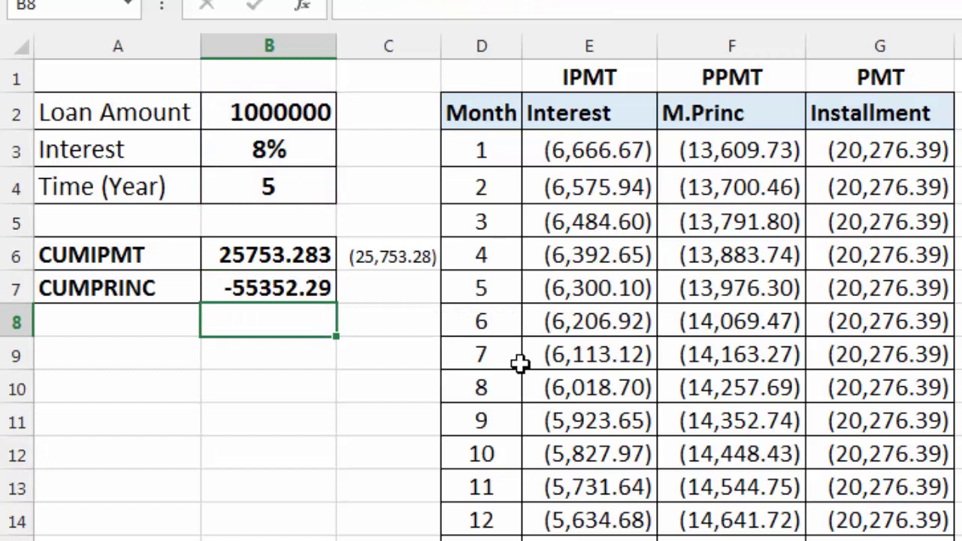
Negate the CUMPRINC formula in B7 so it shows a positive 55352.295
click(286, 293)
double_click(285, 293)
click(219, 291)
text(-CUMPRINC(B3/12,B4*12,B2,2,5,0)
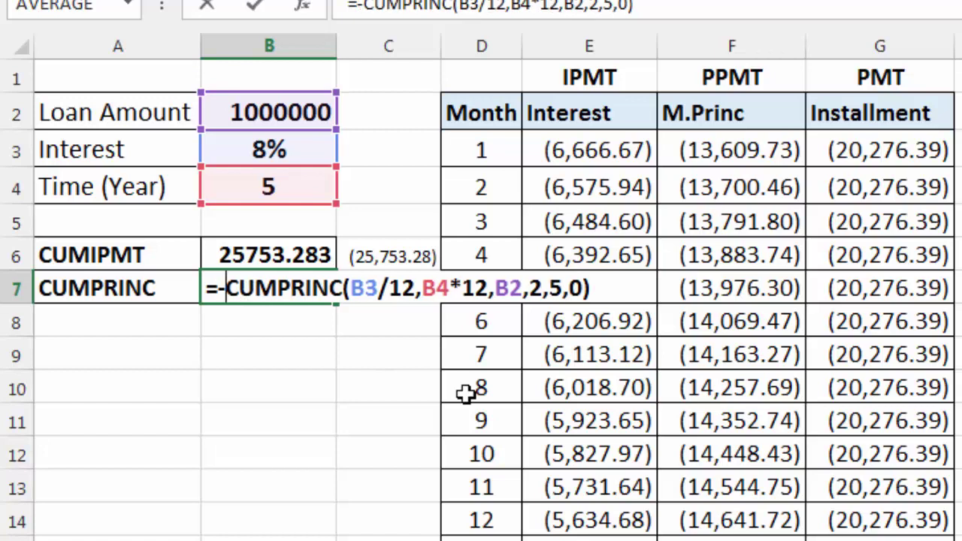
key(Return)
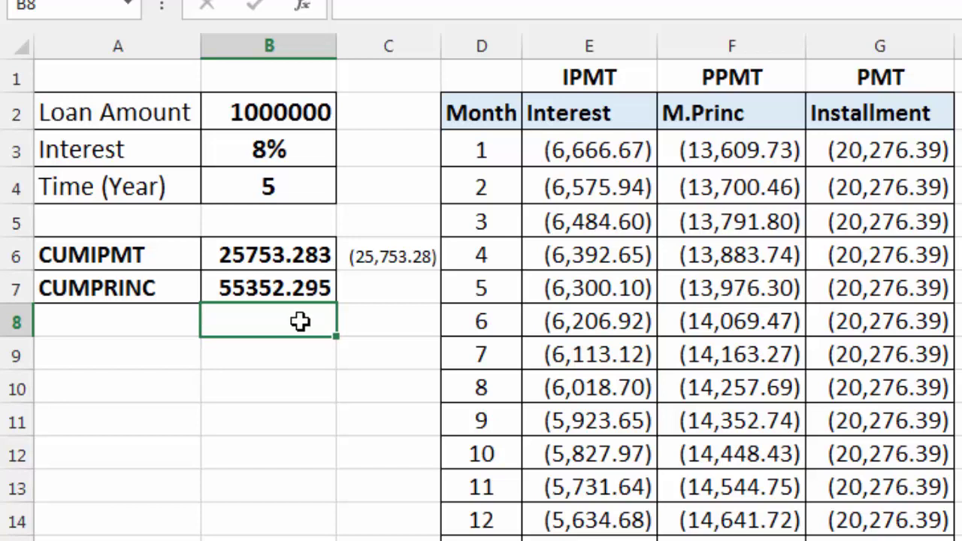
In C7, enter a SUM of principal F4:F7 for months 2–5, giving (55,352.29)
click(374, 293)
text(=)
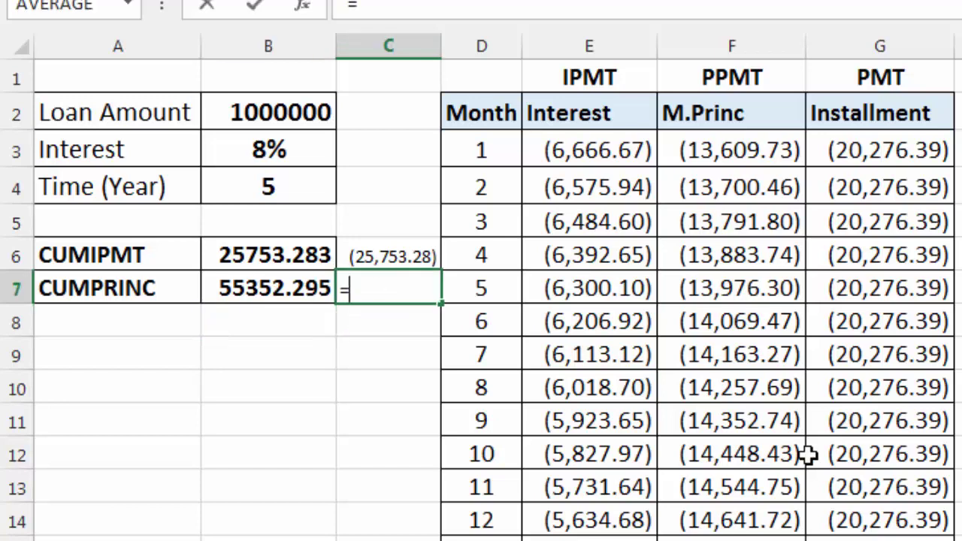
text(sum()
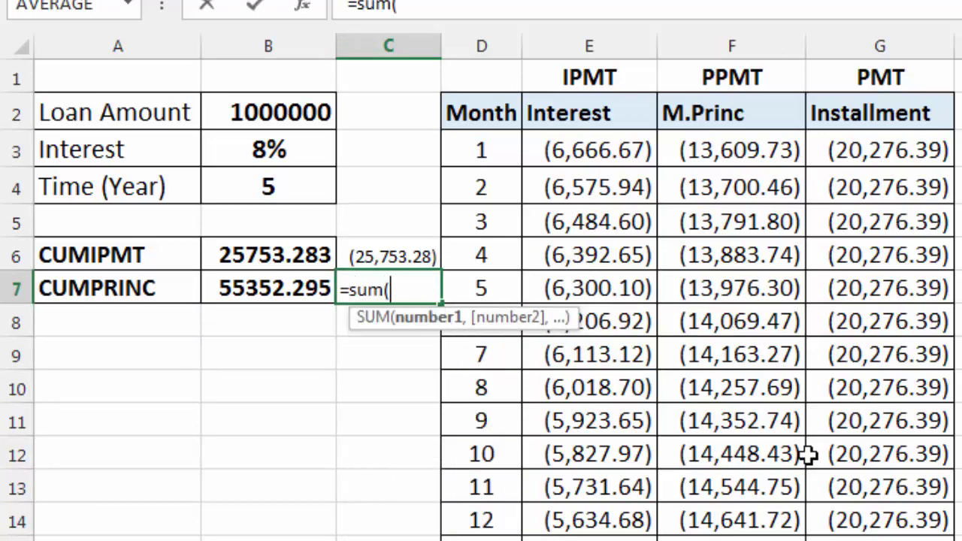
drag(485, 188, 496, 301)
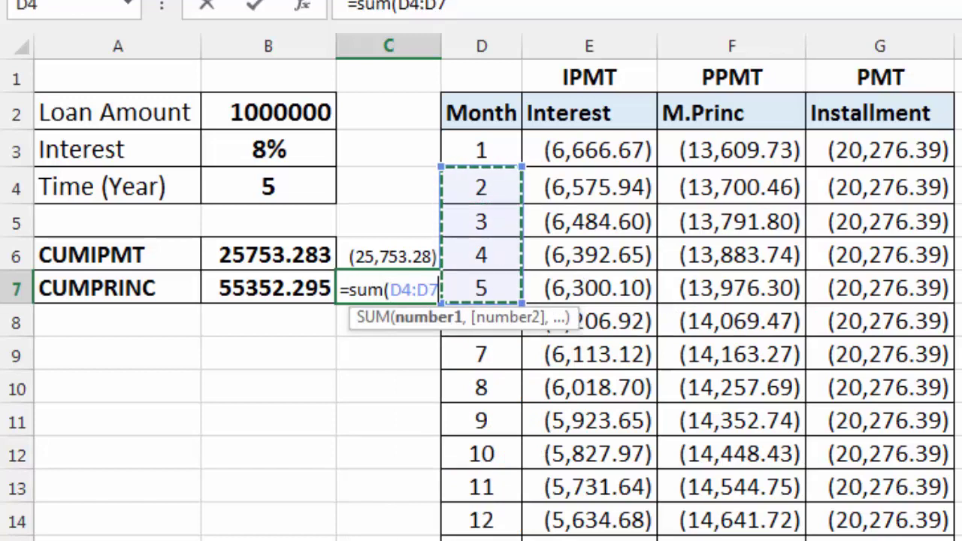
drag(741, 192, 745, 297)
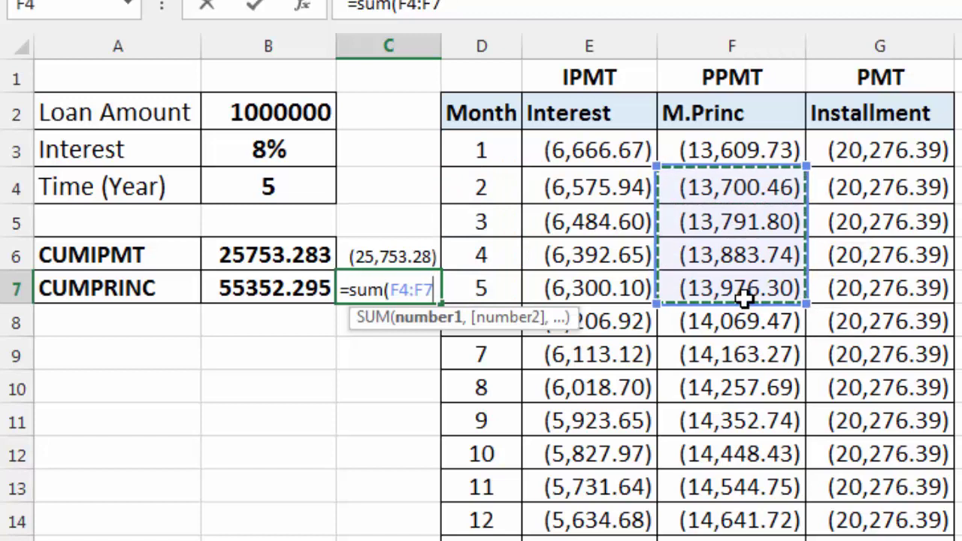
key(Return)
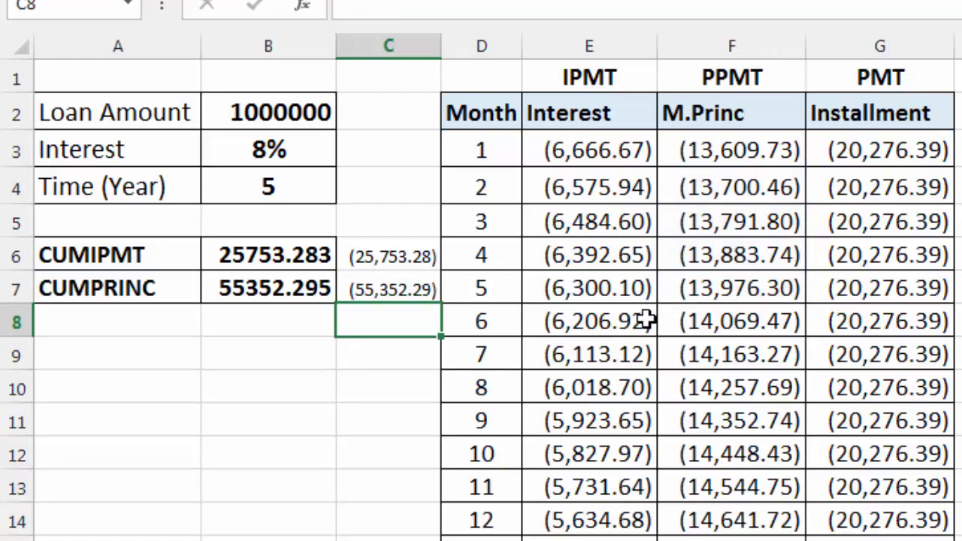
click(600, 349)
drag(600, 449, 612, 516)
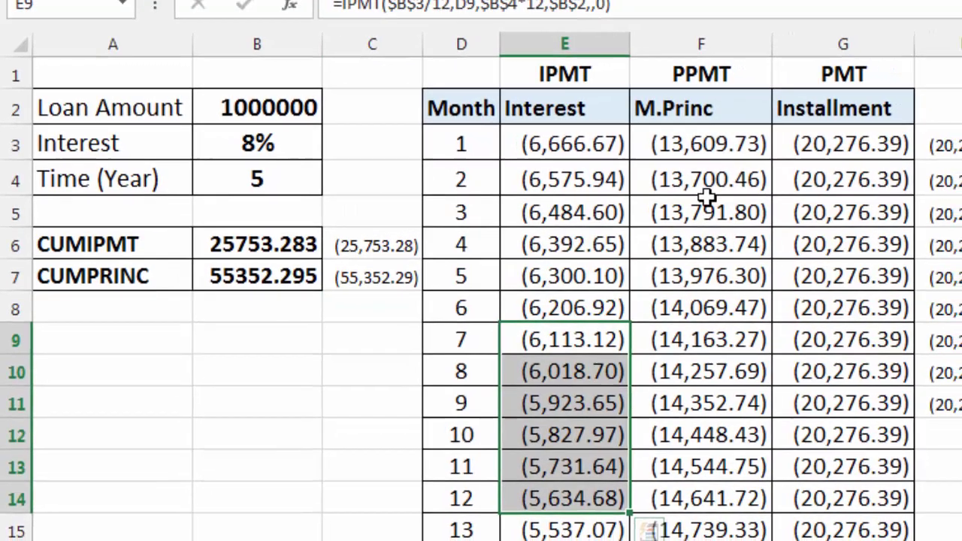
drag(687, 219, 639, 443)
scroll(639, 444, down, 4)
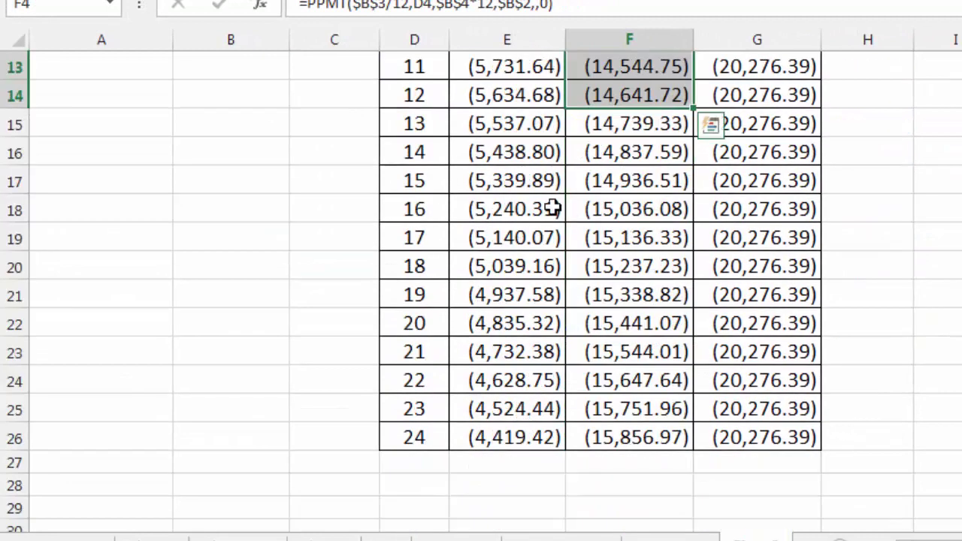
drag(560, 211, 546, 269)
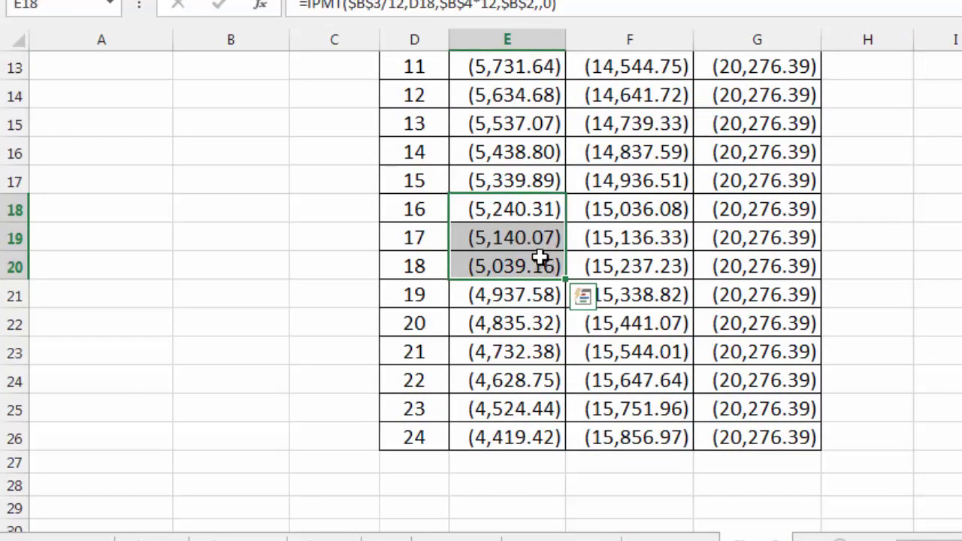
drag(518, 324, 520, 412)
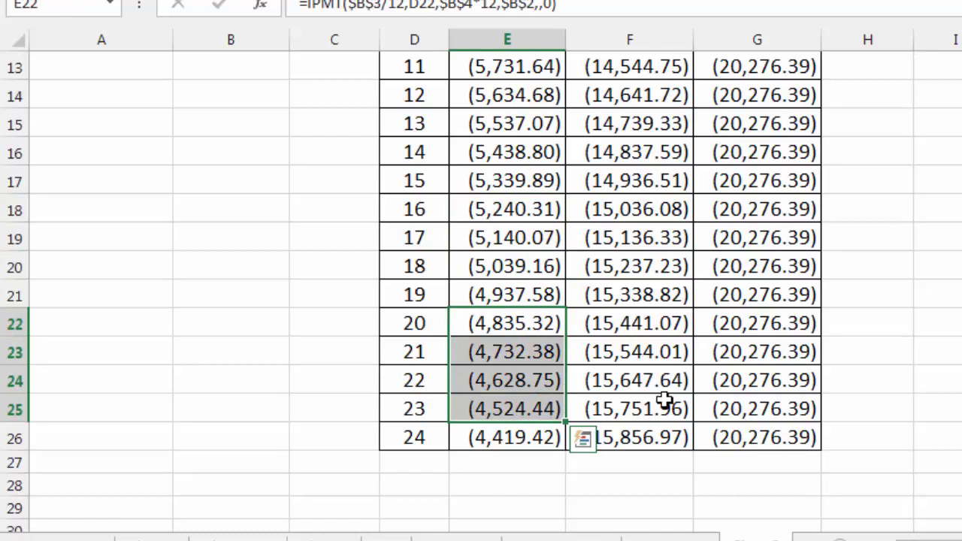
scroll(665, 401, up, 4)
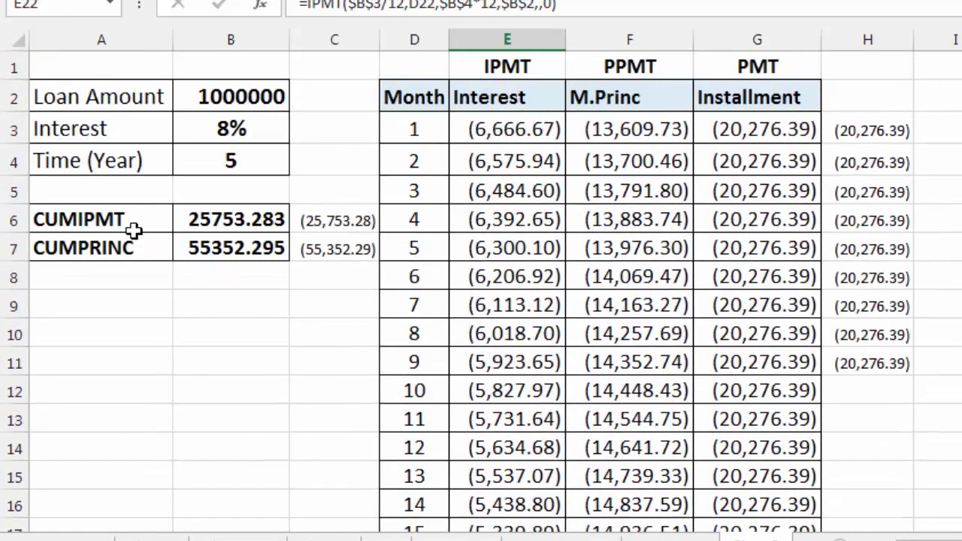